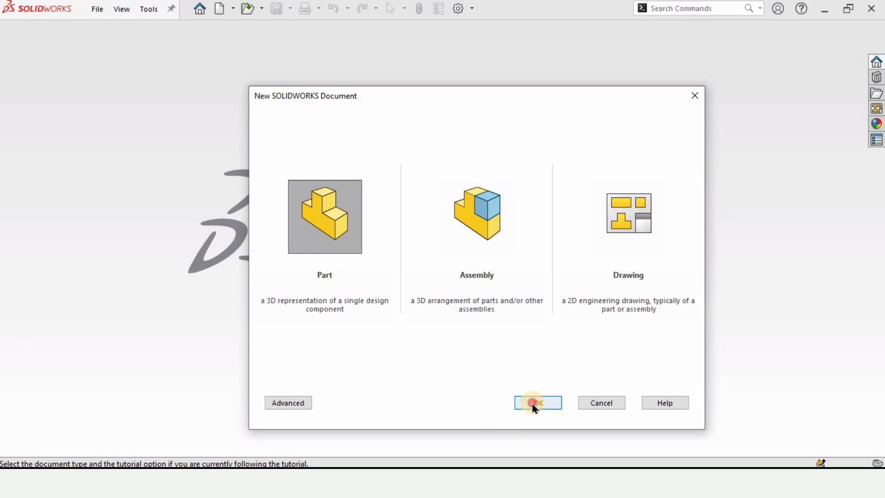
# Step: Create a new part with a Plain White scene background and MMGS units
pyautogui.click(534, 404)
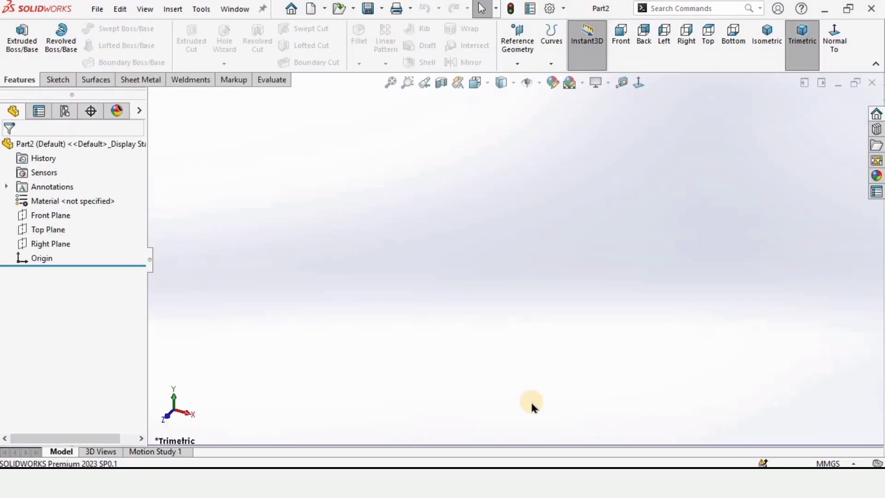
pyautogui.click(592, 92)
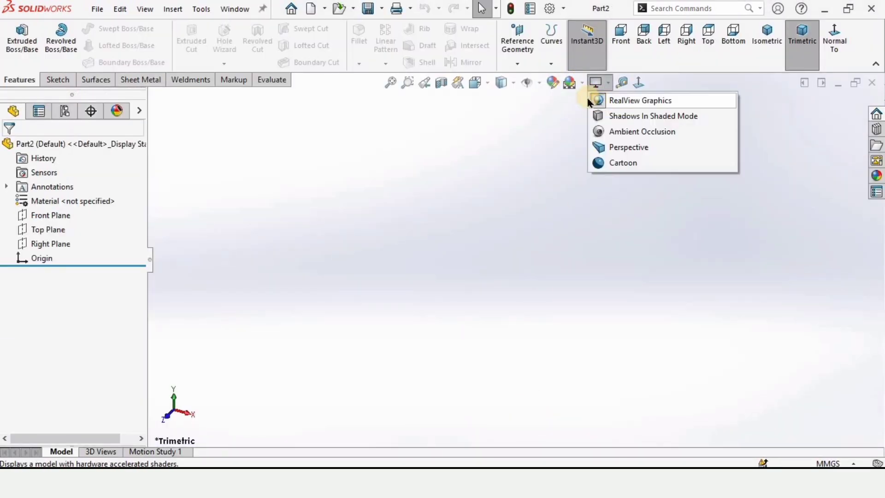
pyautogui.click(592, 115)
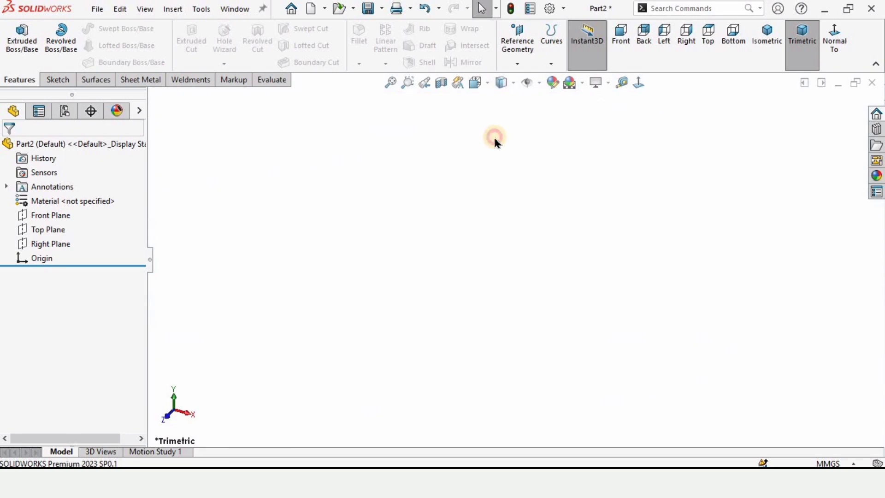
pyautogui.click(841, 463)
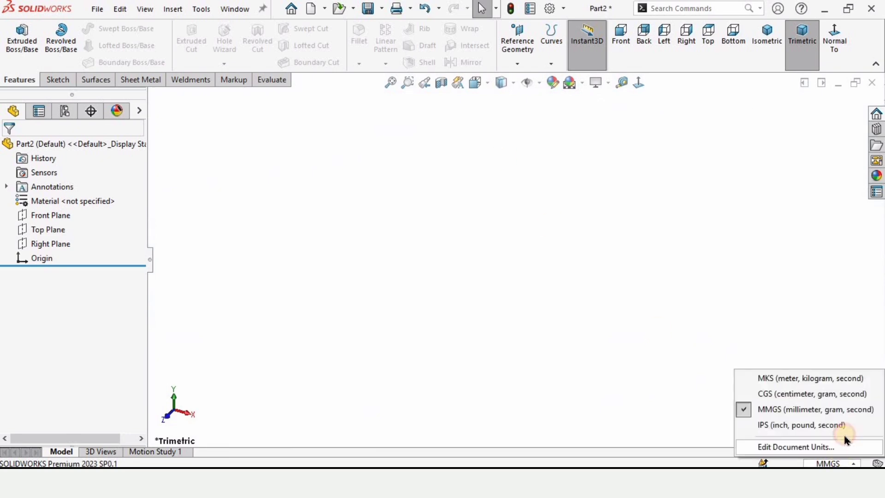
pyautogui.click(786, 410)
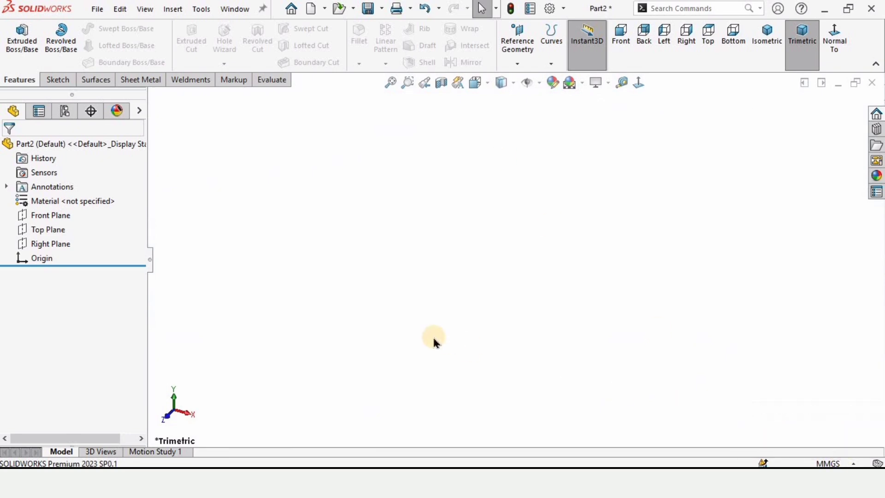
# Step: Sketch on the Front Plane a horizontal midpoint line centred on the origin
pyautogui.click(60, 214)
pyautogui.click(64, 195)
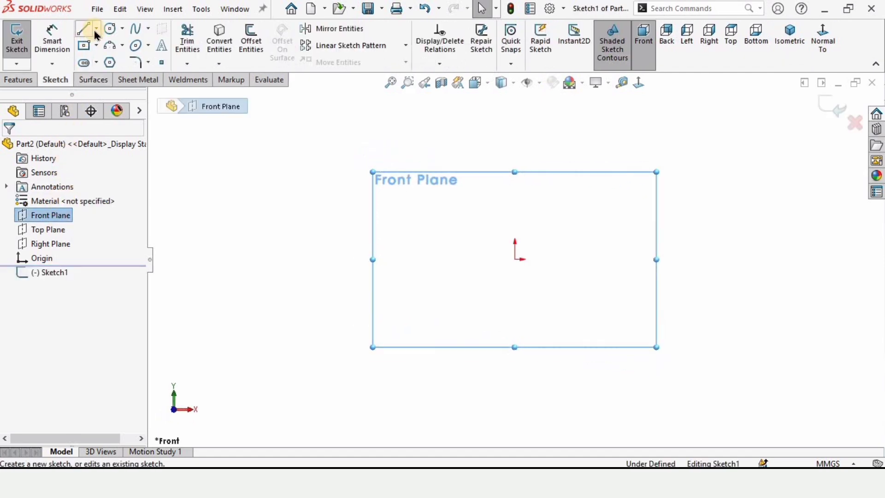
pyautogui.click(96, 29)
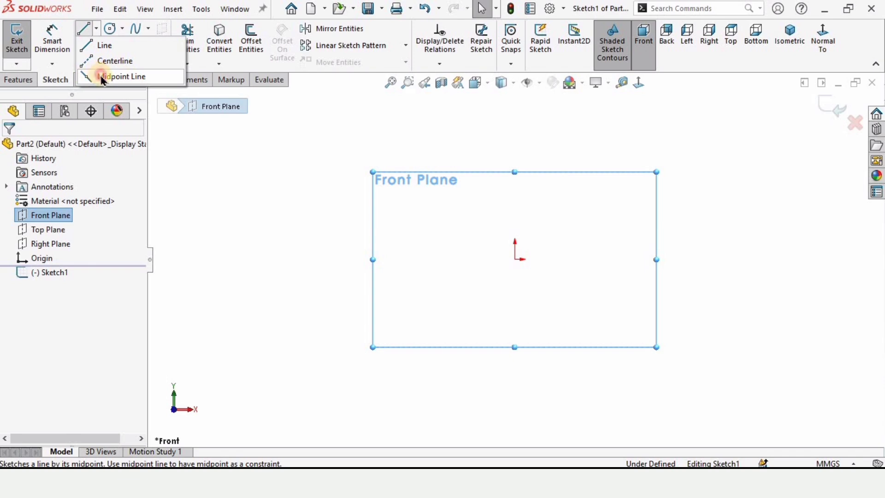
pyautogui.click(102, 77)
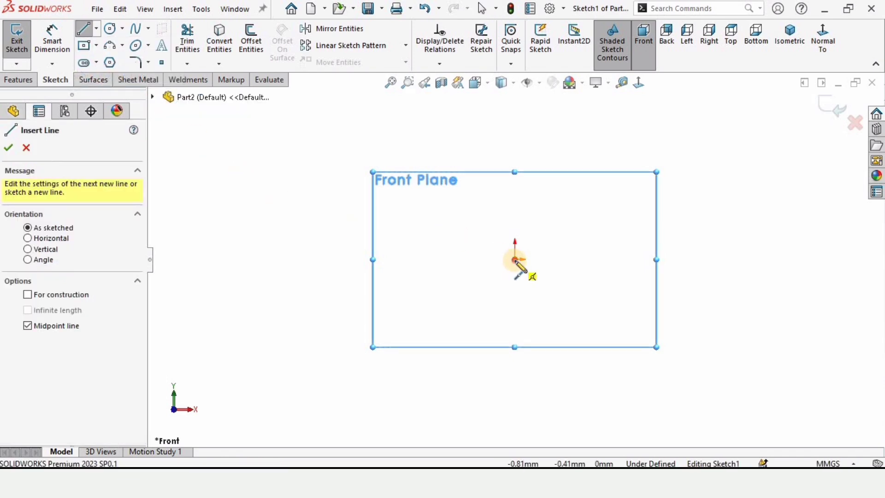
pyautogui.moveTo(515, 259)
pyautogui.mouseDown()
pyautogui.moveTo(359, 259)
pyautogui.moveTo(296, 234)
pyautogui.mouseUp()
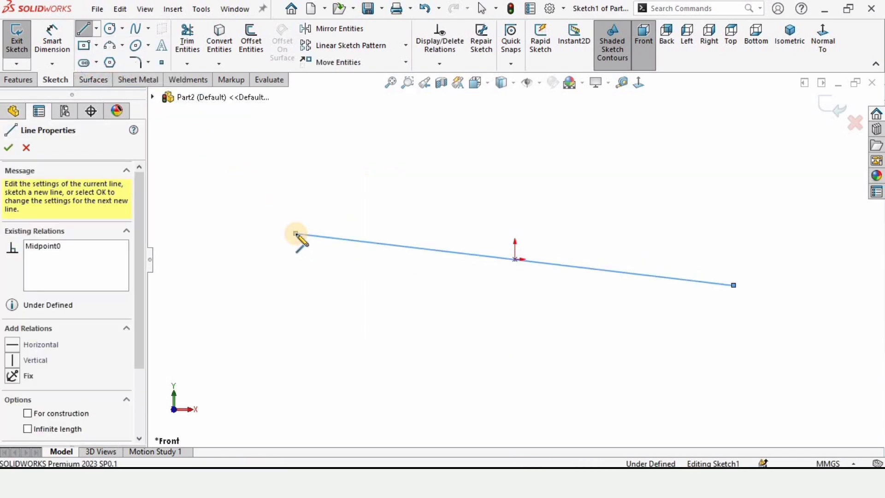
pyautogui.press('Escape')
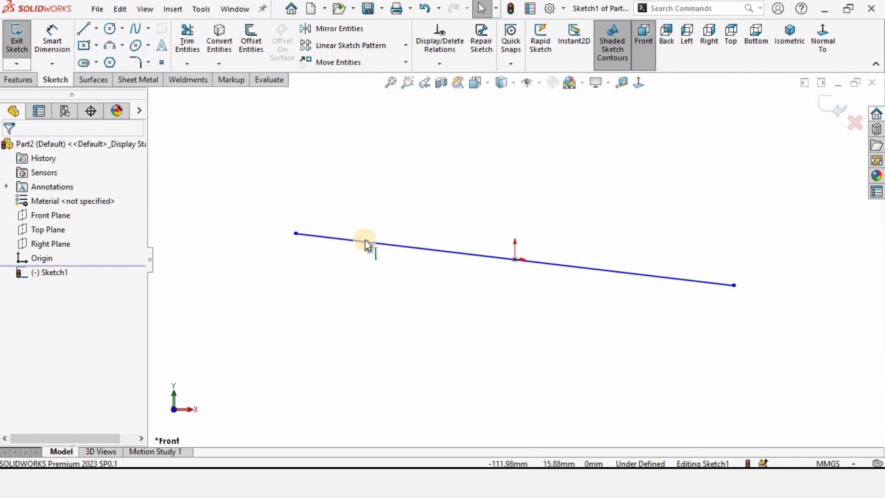
pyautogui.click(382, 242)
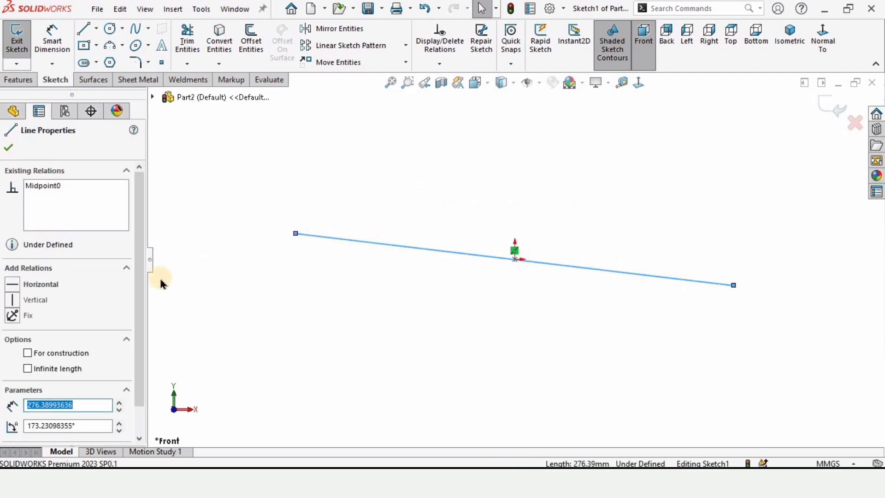
pyautogui.click(40, 285)
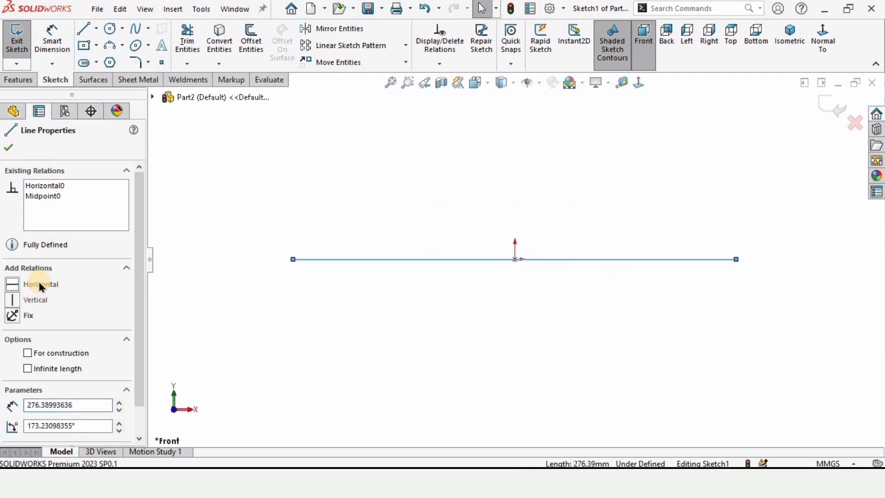
pyautogui.click(293, 183)
# Step: Dimension the horizontal line to 600 mm
pyautogui.click(51, 36)
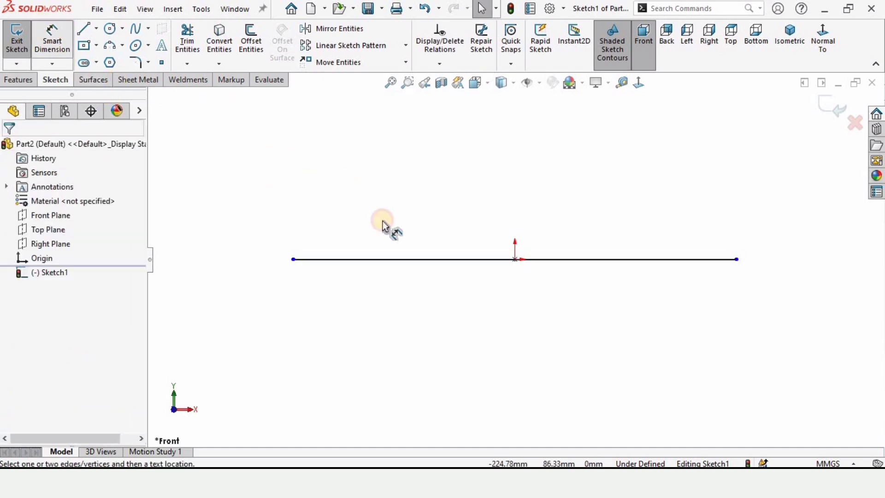
pyautogui.click(495, 260)
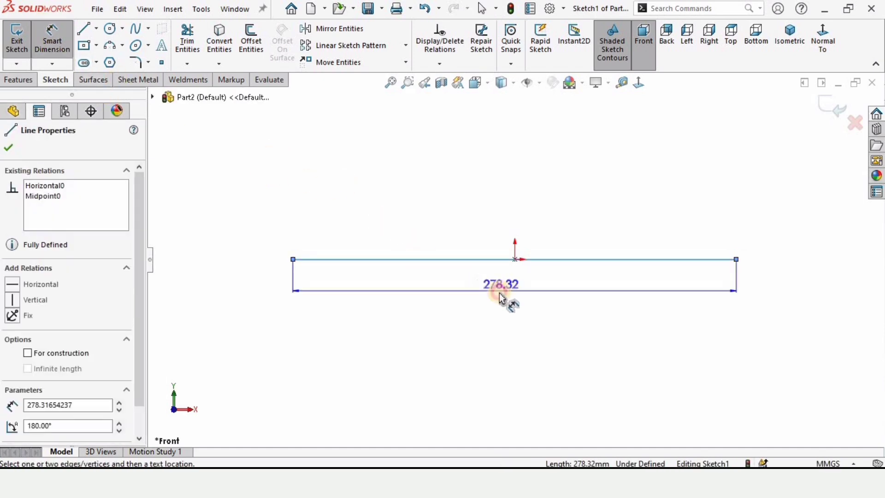
pyautogui.click(502, 298)
pyautogui.write('6')
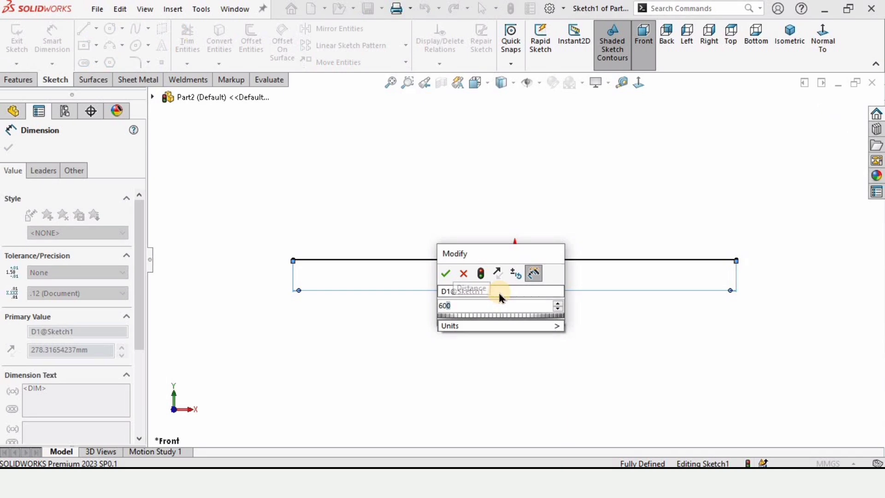
pyautogui.write('00')
pyautogui.press('Return')
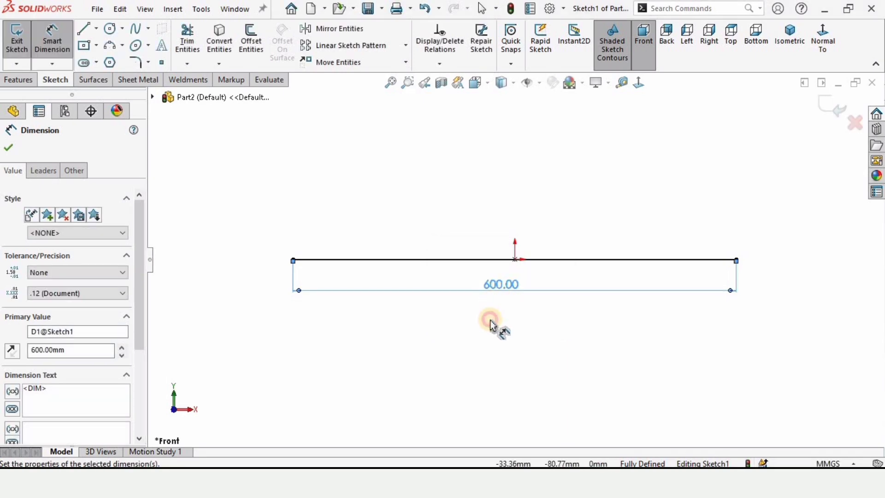
pyautogui.click(490, 321)
pyautogui.click(85, 34)
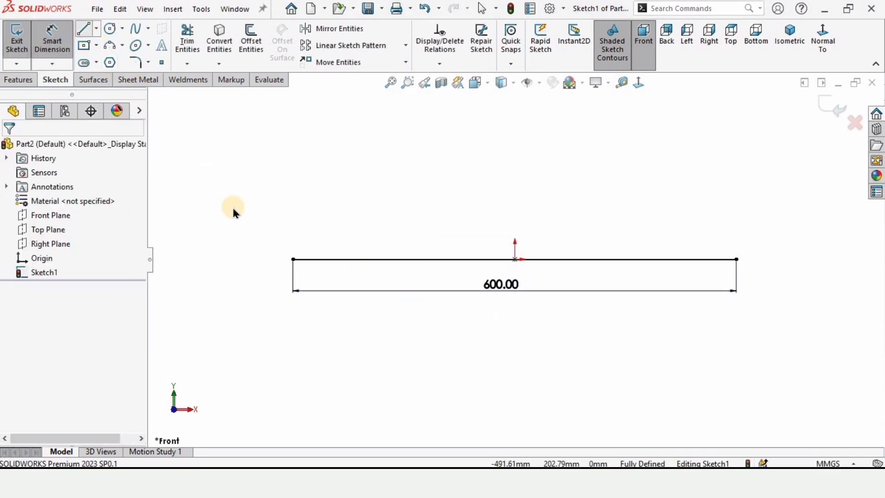
# Step: Draw a short vertical line up from the long line's left end and a horizontal line to its right
pyautogui.click(293, 257)
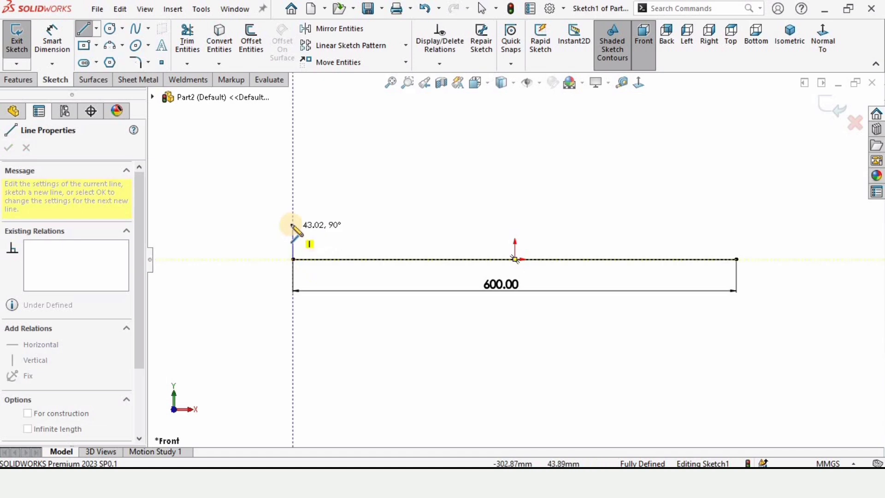
pyautogui.click(293, 223)
pyautogui.click(354, 222)
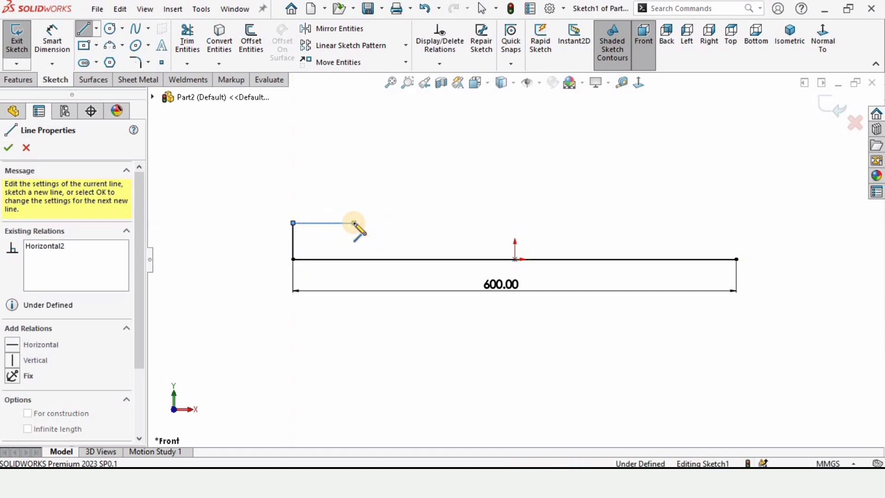
pyautogui.press('Escape')
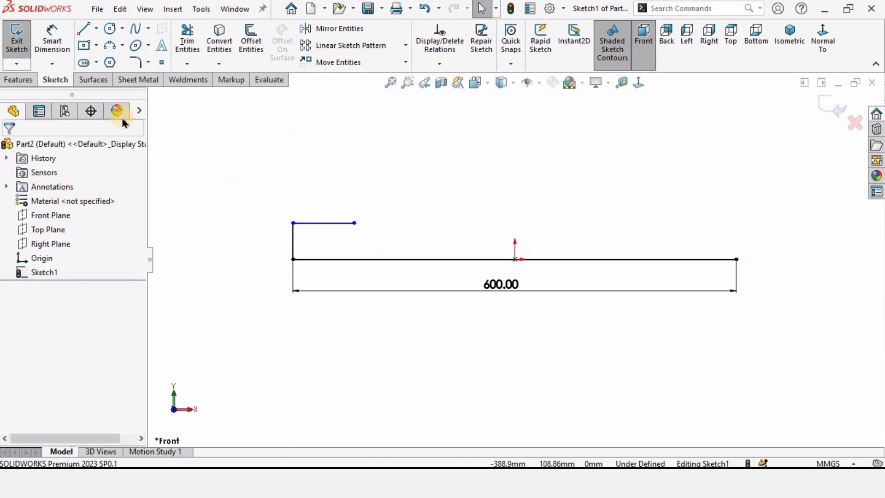
# Step: Dimension the vertical line to 20 mm and the top line to 100 mm
pyautogui.click(52, 43)
pyautogui.click(267, 240)
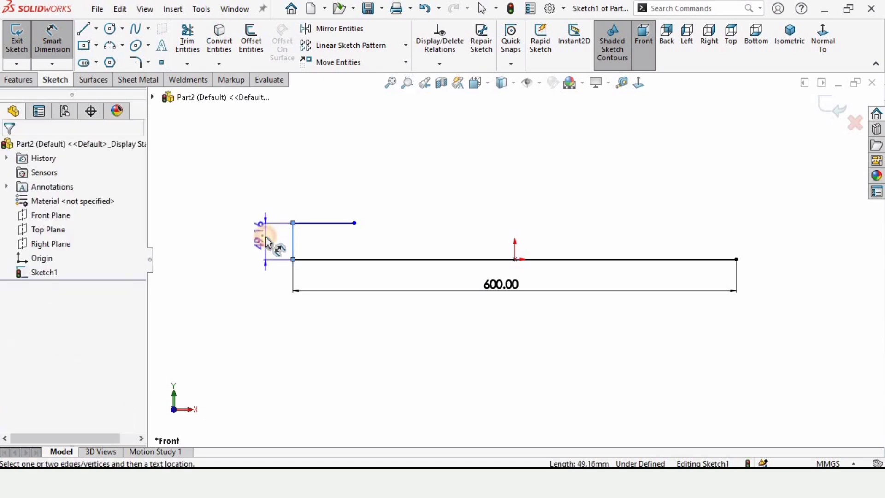
pyautogui.click(265, 235)
pyautogui.write('20')
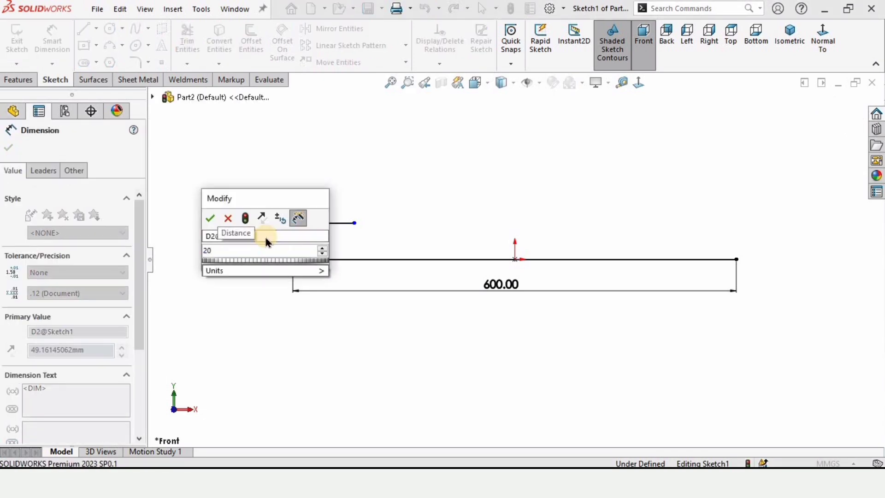
pyautogui.press('Return')
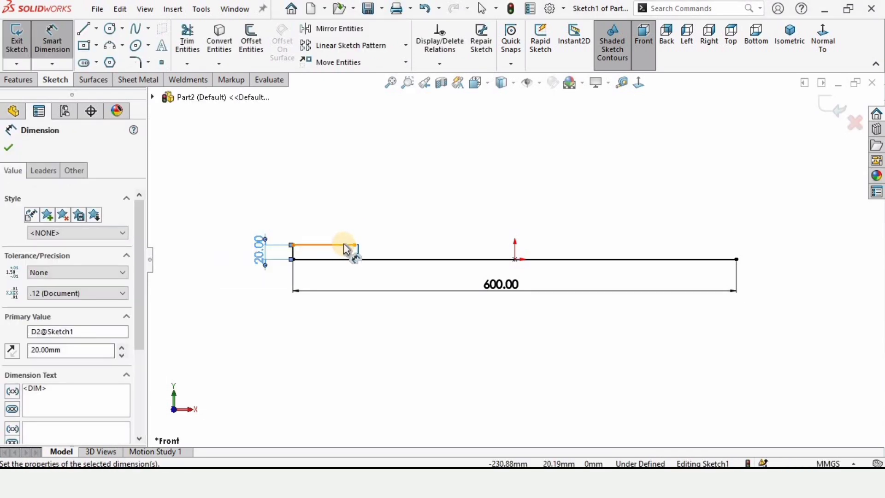
pyautogui.click(344, 245)
pyautogui.click(330, 212)
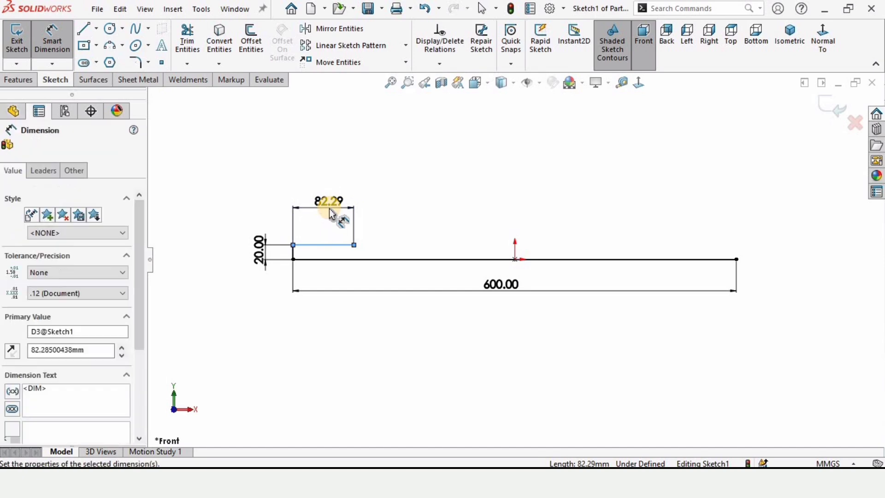
pyautogui.write('100')
pyautogui.press('Return')
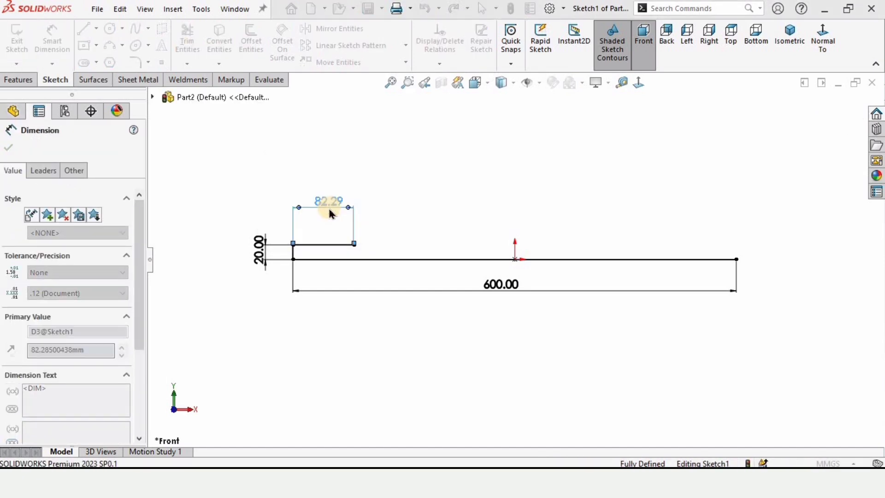
pyautogui.press('Escape')
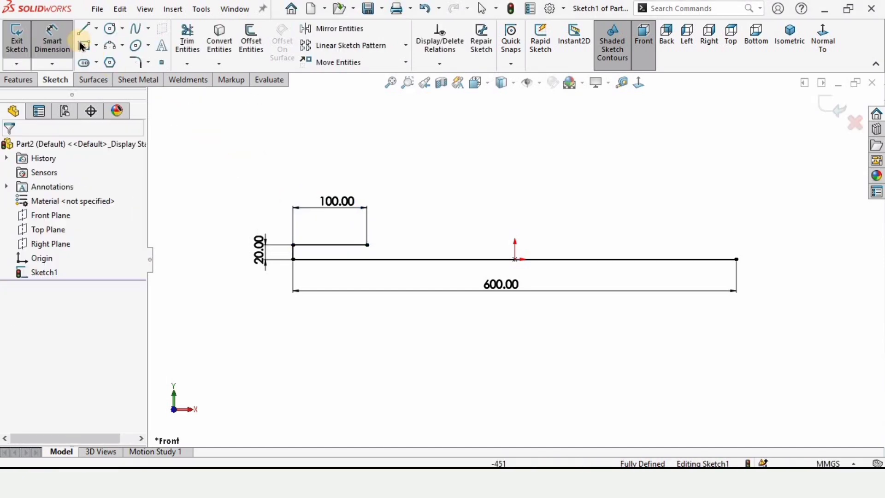
# Step: Continue the profile with a vertical, a sloping line, a short flat, a raised step and a lower tail
pyautogui.click(84, 29)
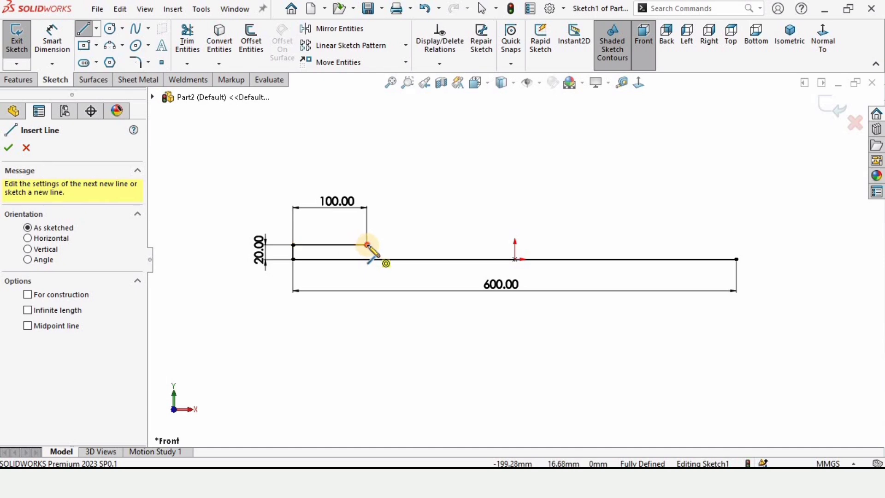
pyautogui.click(368, 245)
pyautogui.click(367, 214)
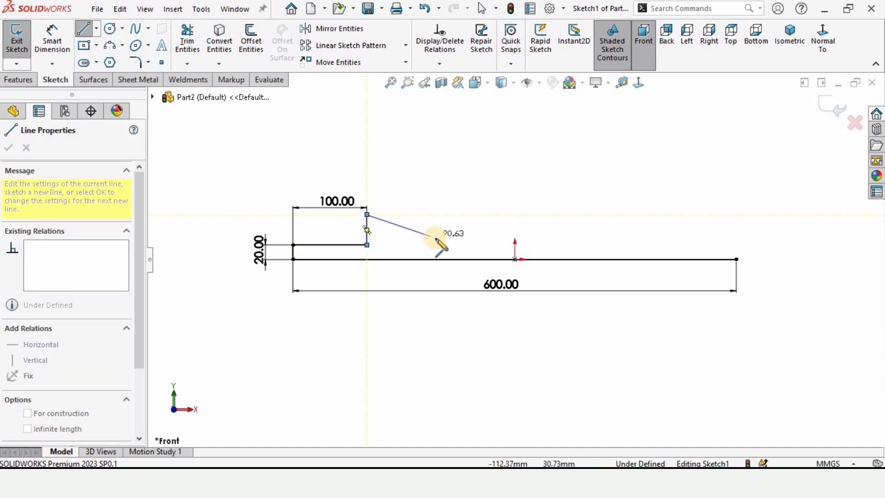
pyautogui.click(436, 238)
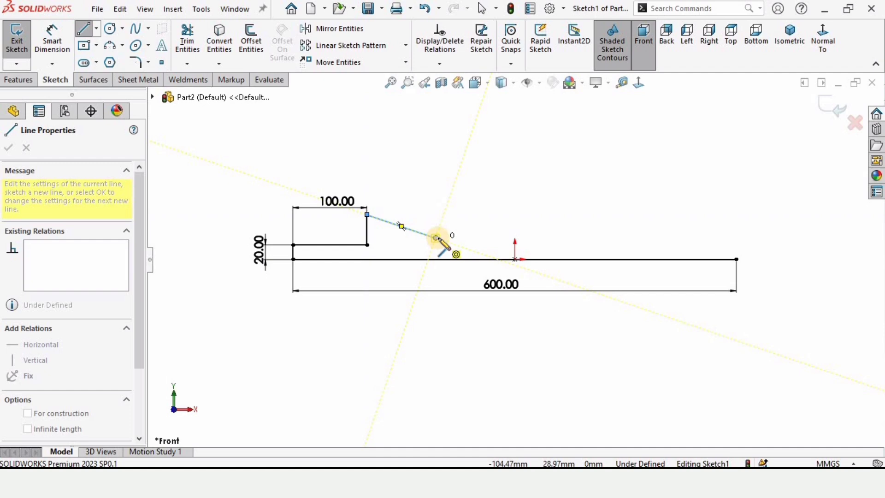
pyautogui.click(474, 238)
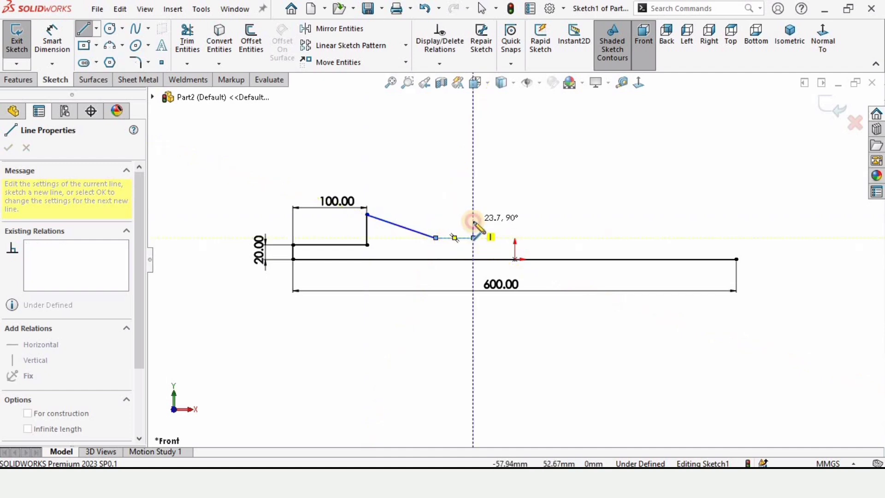
pyautogui.click(473, 220)
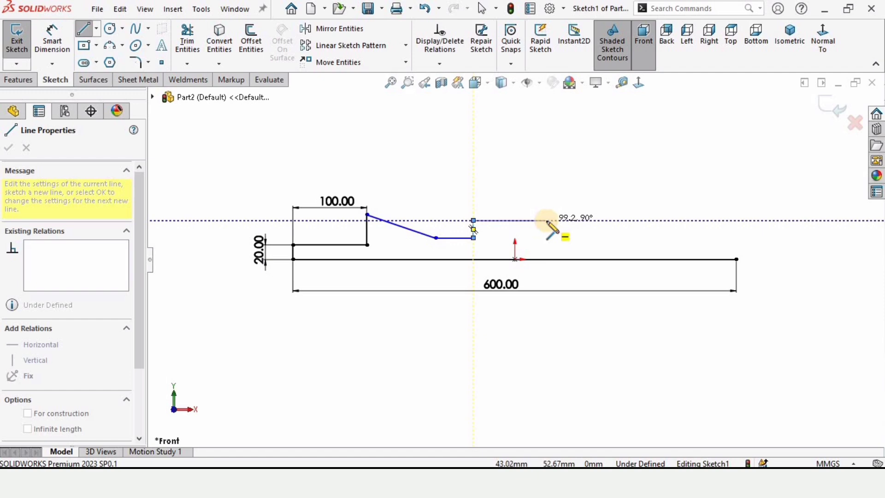
pyautogui.click(547, 220)
pyautogui.click(547, 238)
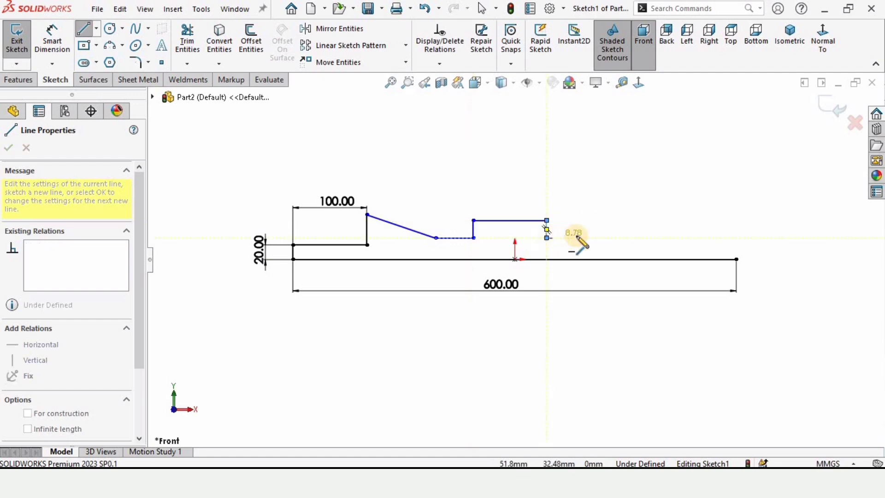
pyautogui.click(597, 238)
pyautogui.press('Escape')
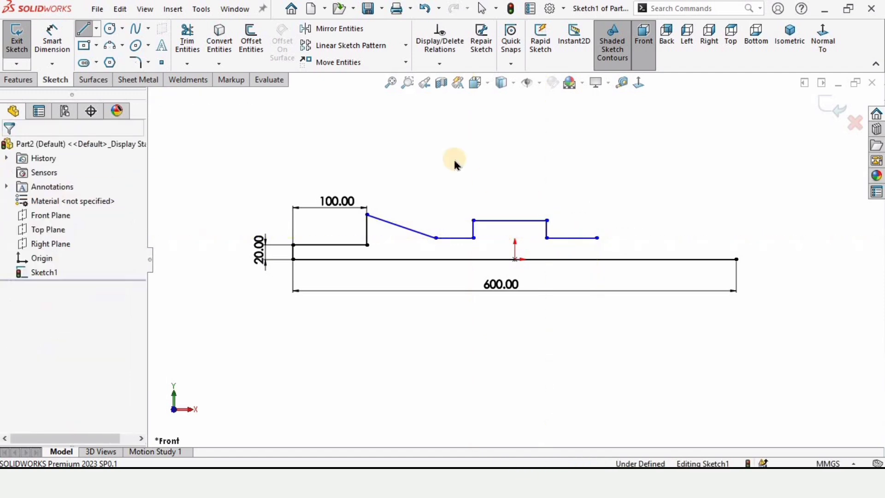
# Step: Dimension the vertical edge to 30 mm and the slope angle to 70°
pyautogui.press('f')
pyautogui.click(52, 39)
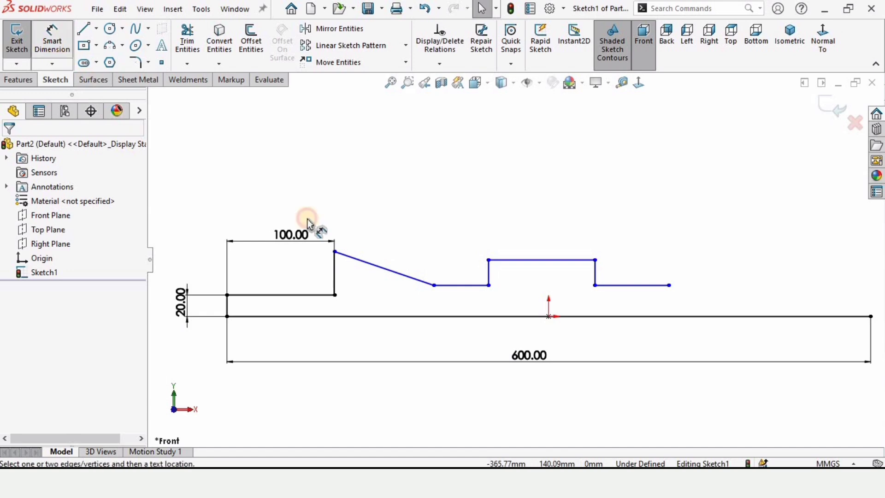
pyautogui.click(334, 263)
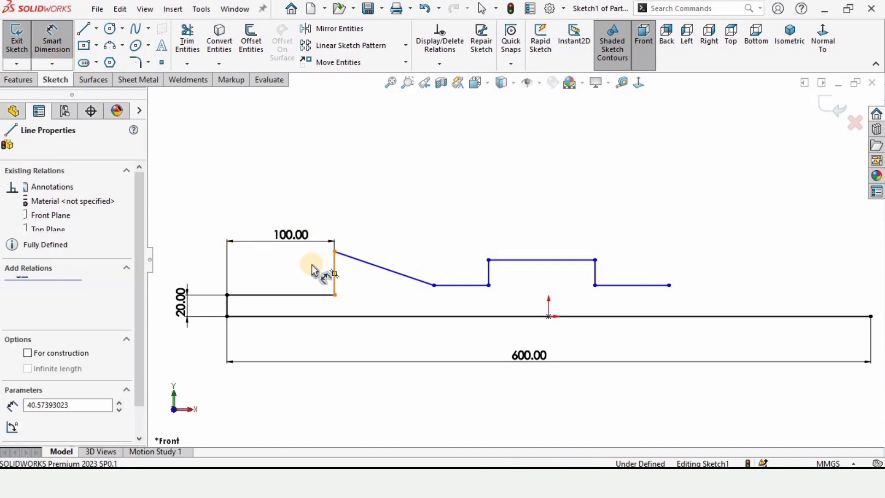
pyautogui.click(322, 273)
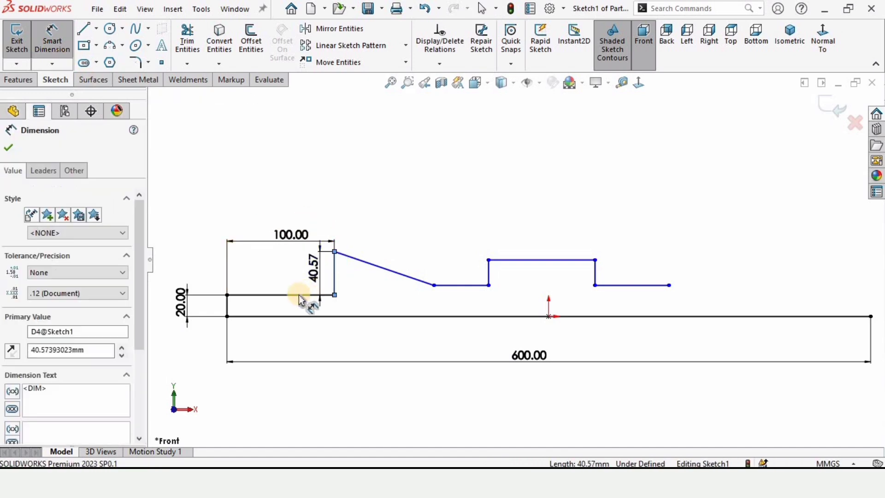
pyautogui.write('30')
pyautogui.press('Return')
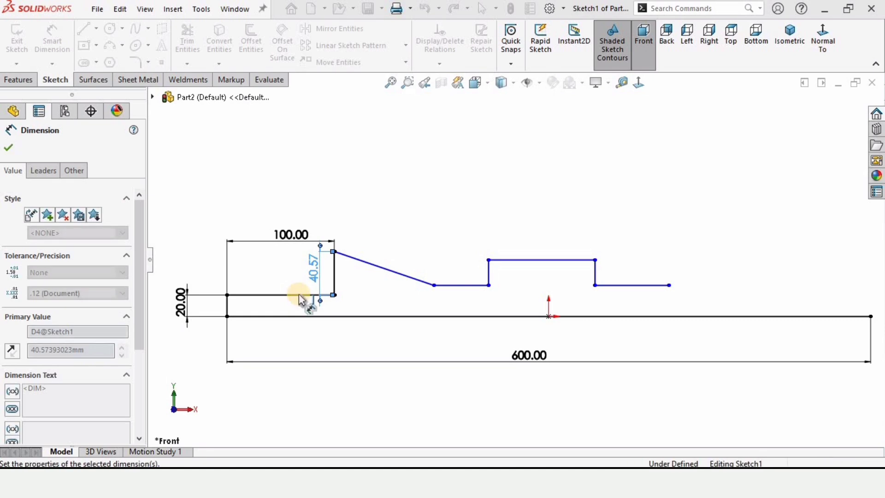
pyautogui.click(347, 268)
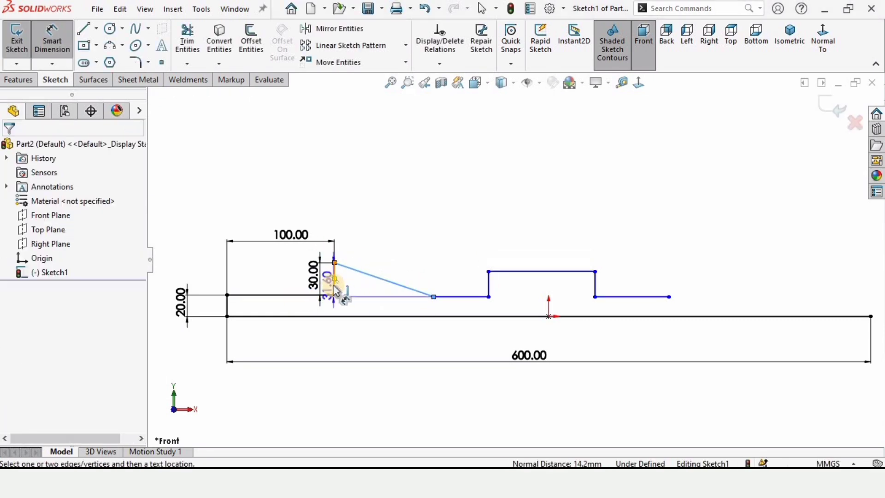
pyautogui.click(353, 289)
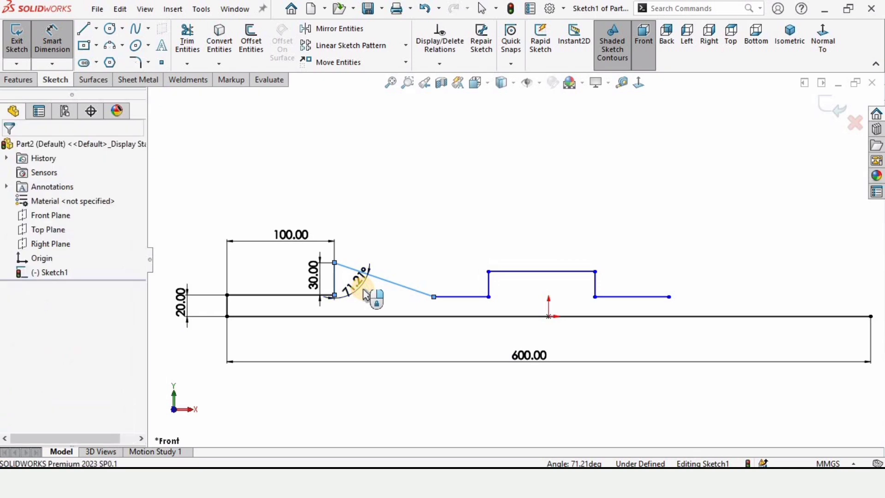
pyautogui.click(366, 295)
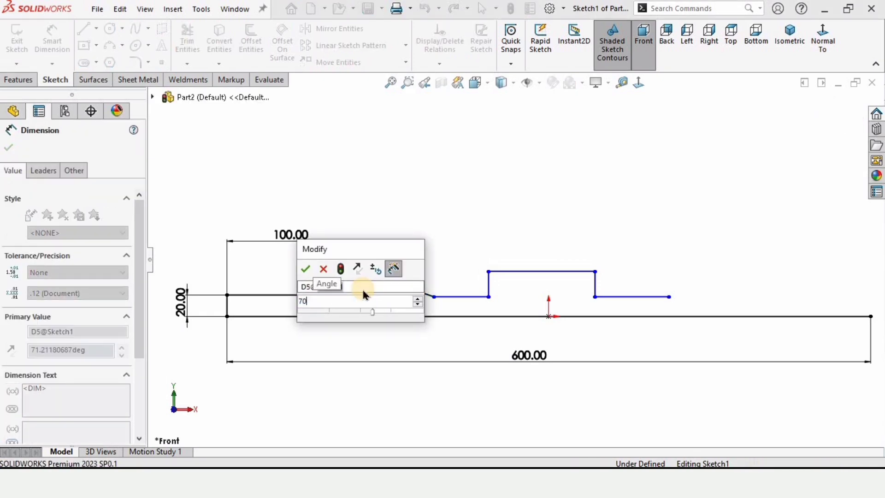
pyautogui.press('Return')
pyautogui.press('Escape')
pyautogui.scroll(2, 390, 284)
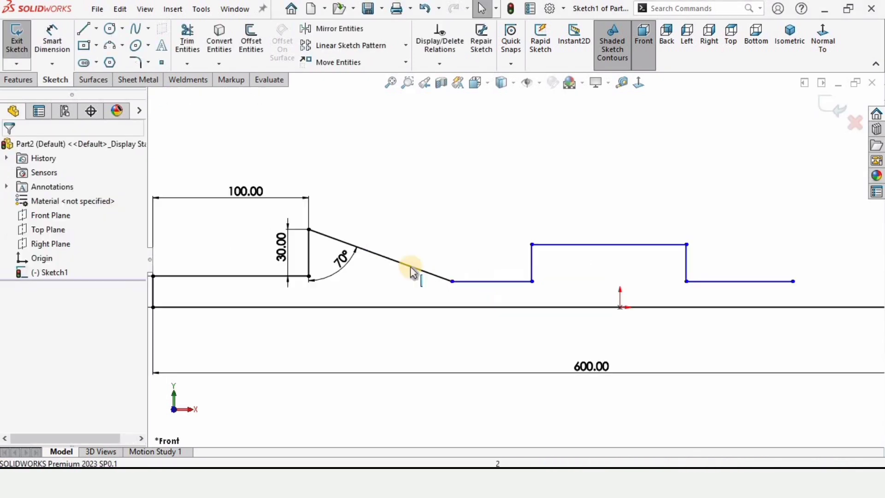
# Step: Set the slope's horizontal span to 80 mm and the following flat to 60 mm
pyautogui.click(60, 36)
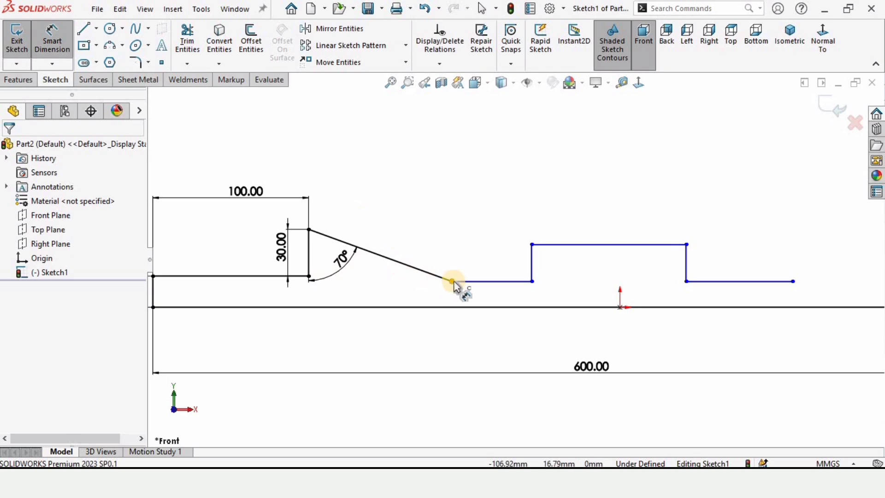
pyautogui.click(451, 281)
pyautogui.click(308, 269)
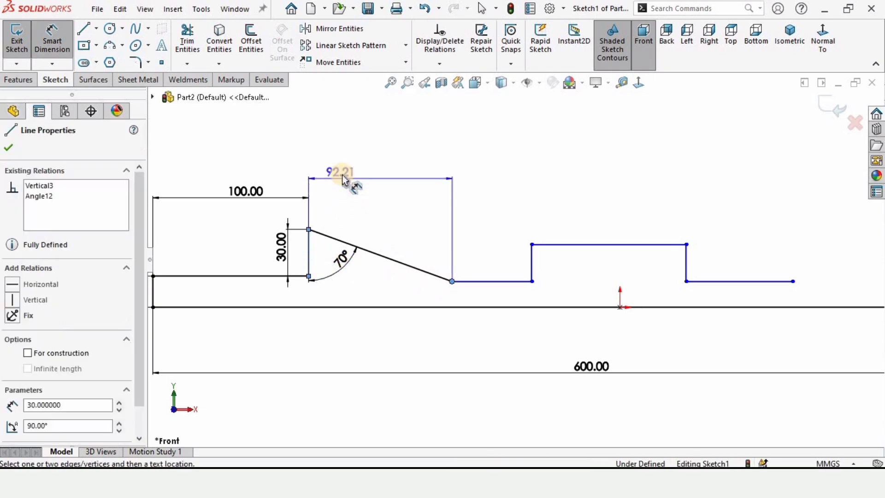
pyautogui.click(346, 177)
pyautogui.write('80')
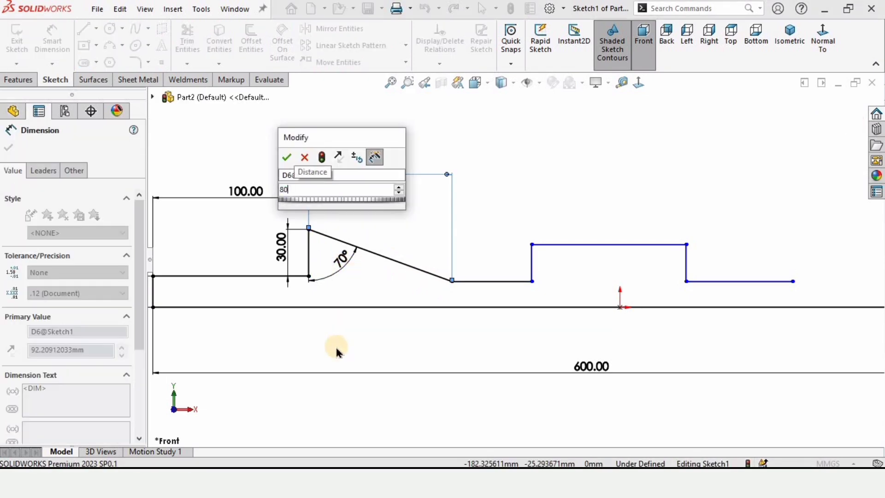
pyautogui.press('Return')
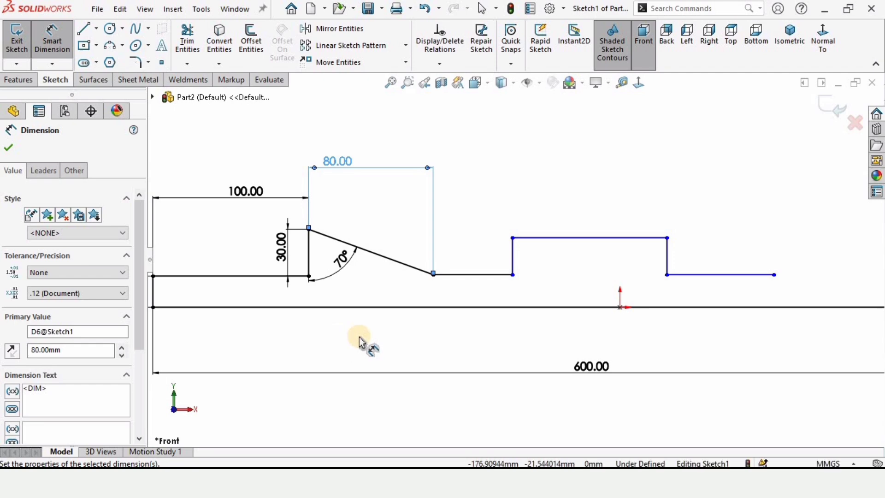
pyautogui.press('Escape')
pyautogui.click(55, 43)
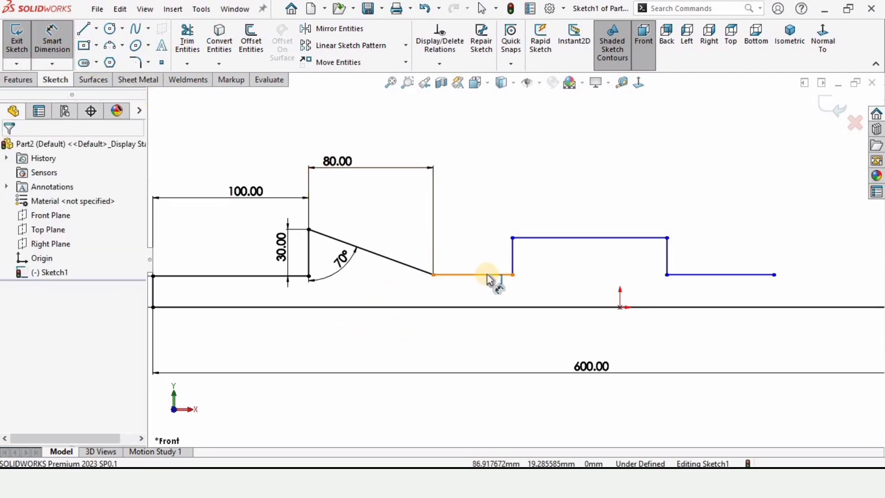
pyautogui.click(479, 260)
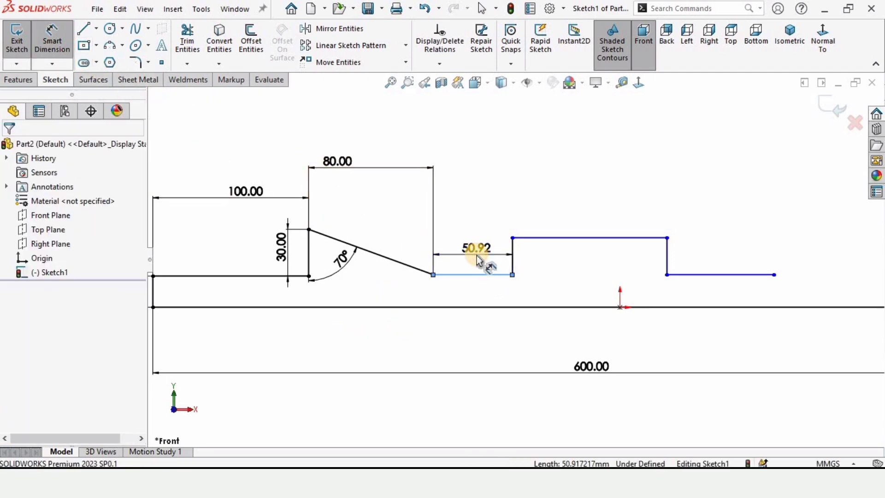
pyautogui.click(477, 255)
pyautogui.write('60')
pyautogui.press('Return')
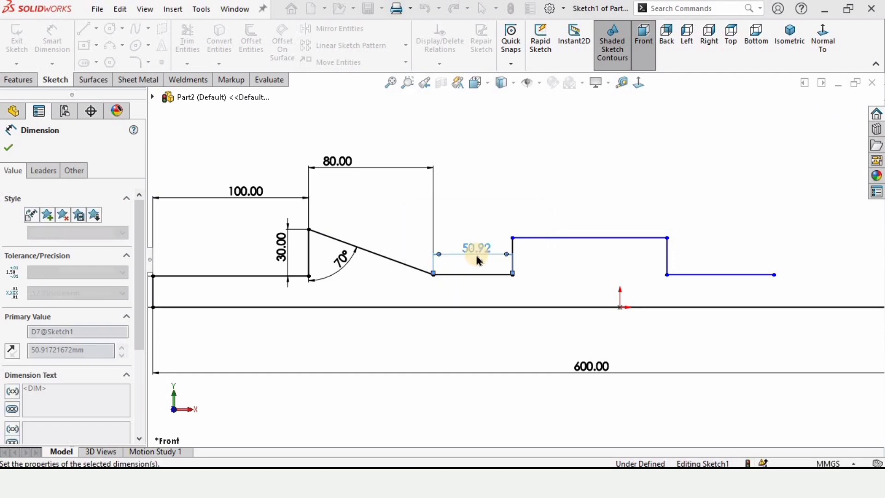
pyautogui.press('Escape')
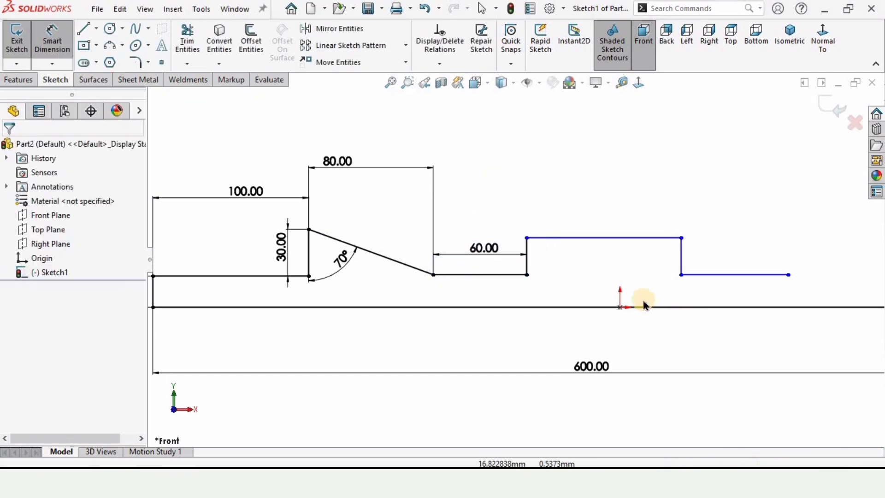
pyautogui.press('Escape')
pyautogui.scroll(-1, 616, 312)
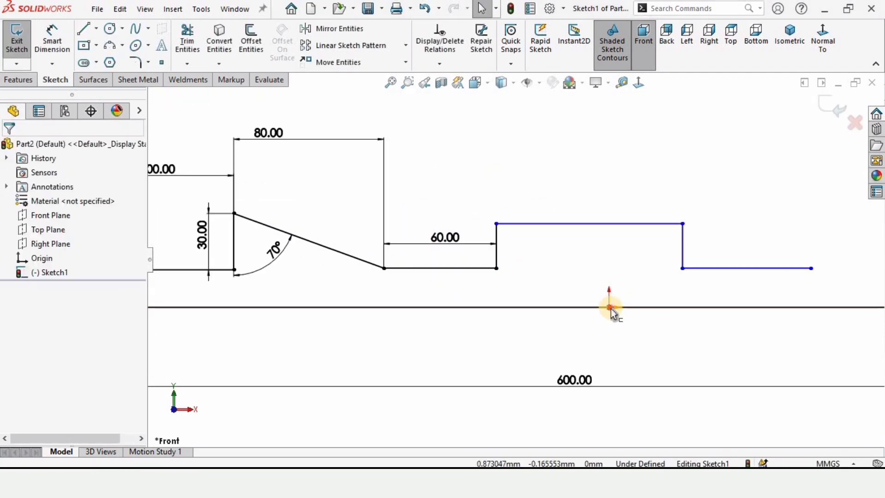
# Step: Make the raised step's top midpoint vertical with the sketch origin
pyautogui.click(609, 307)
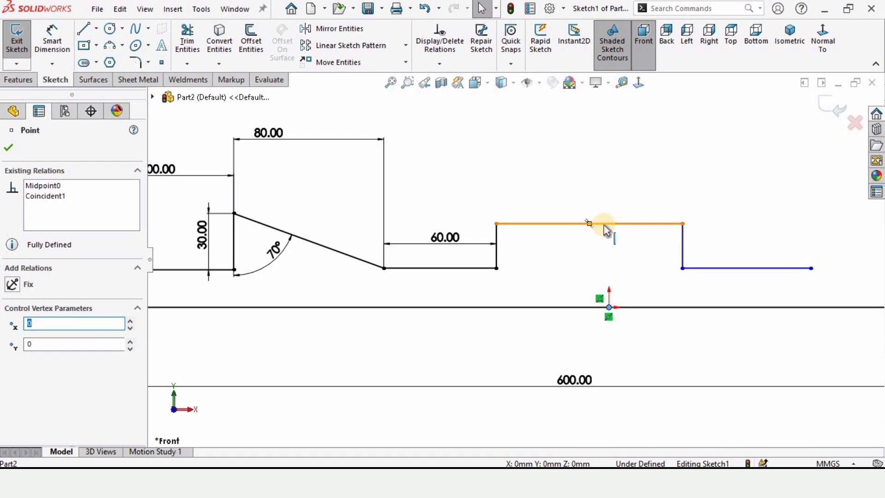
pyautogui.keyDown('ctrl'); pyautogui.click(589, 224); pyautogui.keyUp('ctrl')
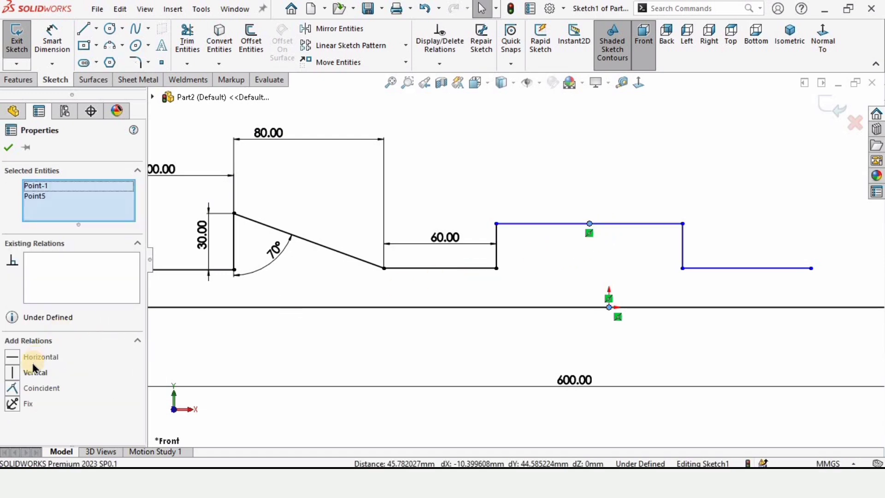
pyautogui.click(30, 372)
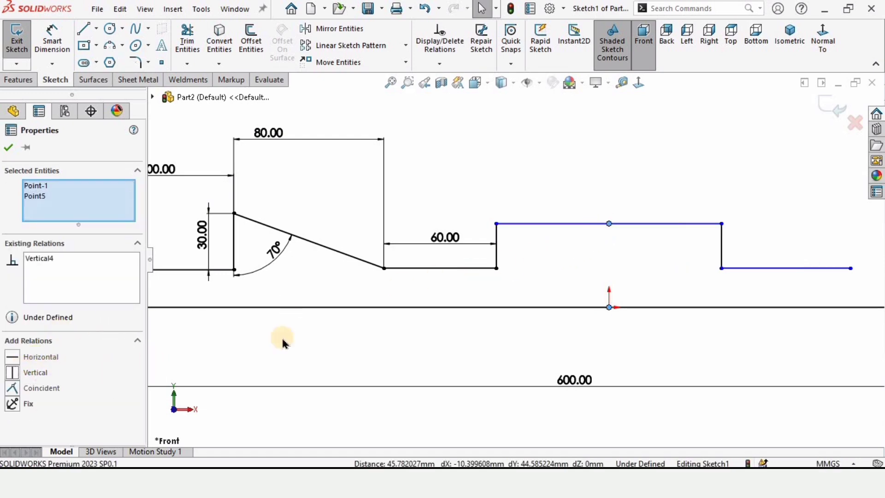
pyautogui.click(527, 192)
# Step: Select the 60 mm flat and the right-hand flat segment, then clear the selection
pyautogui.scroll(4, 726, 310)
pyautogui.scroll(-3, 341, 189)
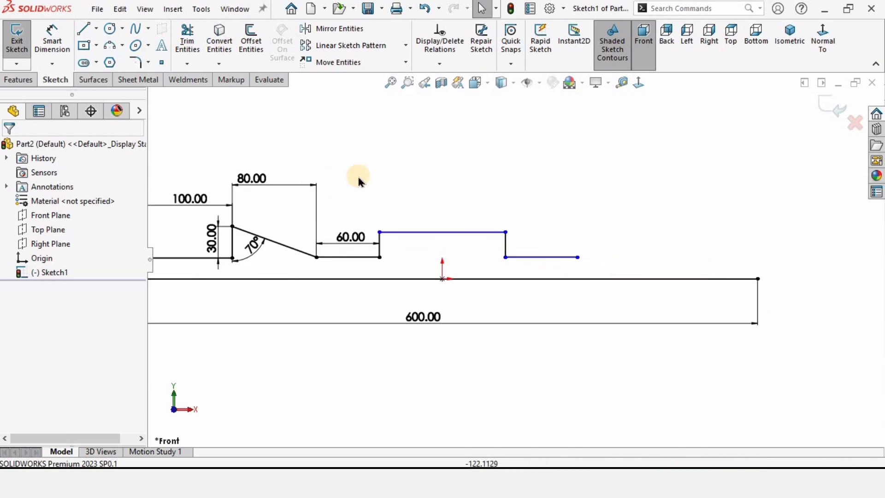
pyautogui.click(360, 259)
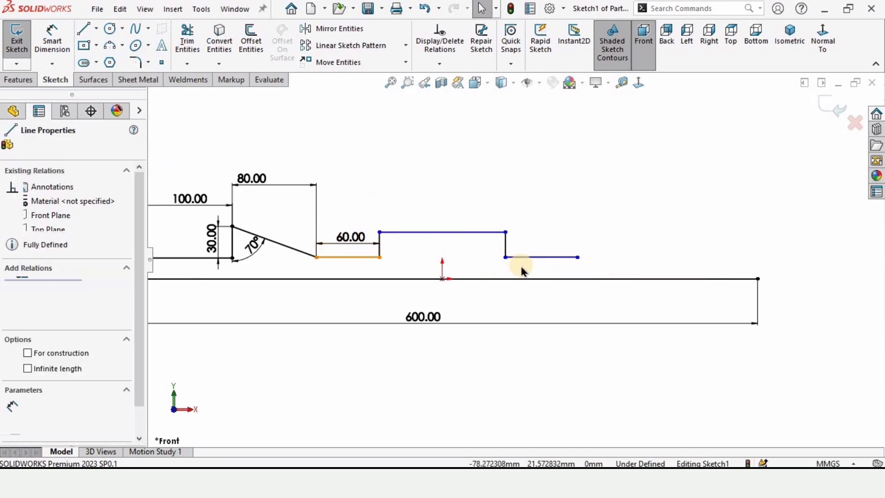
pyautogui.keyDown('ctrl'); pyautogui.click(541, 257); pyautogui.keyUp('ctrl')
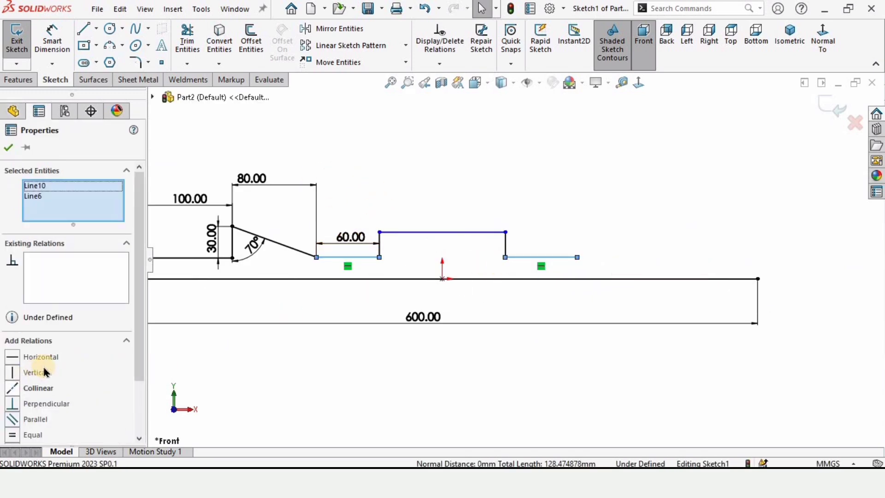
pyautogui.click(381, 162)
pyautogui.click(82, 32)
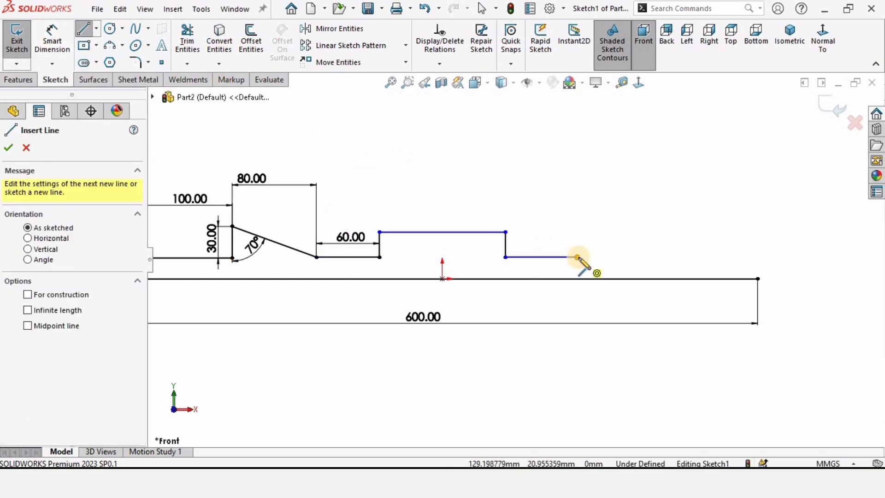
# Step: Draw the trapezoid bump and low end step, closing the profile onto the baseline's right end
pyautogui.click(592, 253)
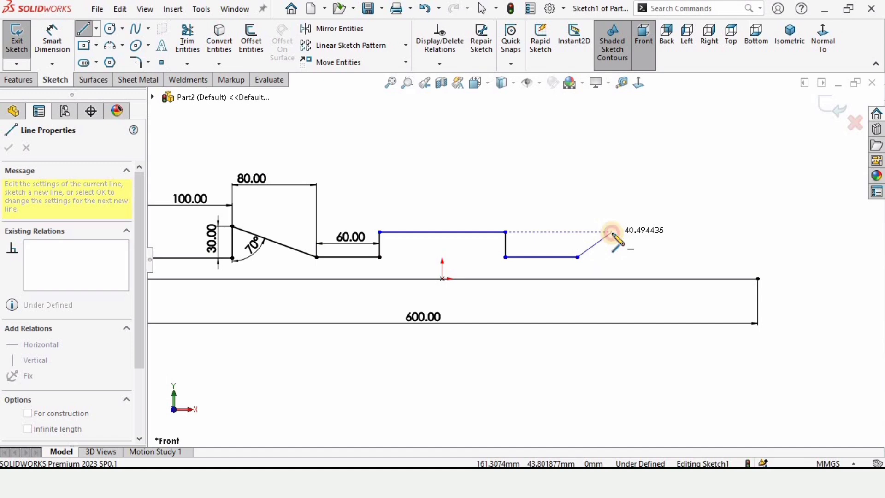
pyautogui.click(612, 231)
pyautogui.click(655, 232)
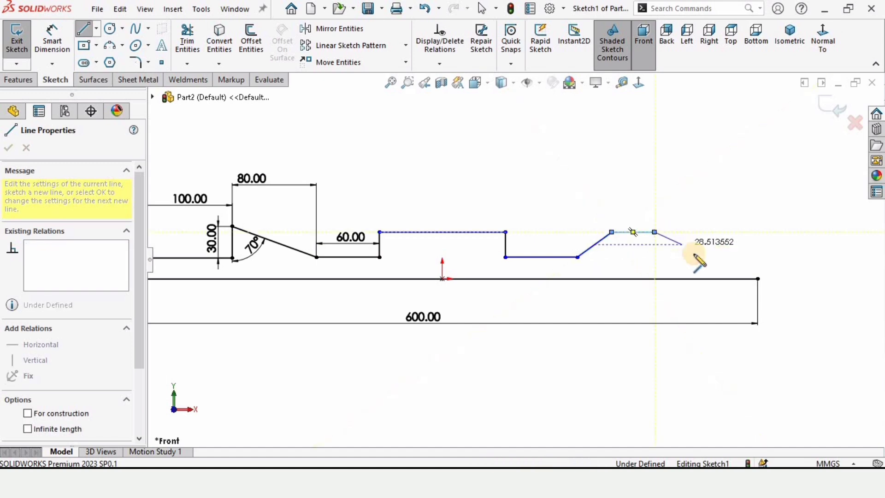
pyautogui.click(696, 256)
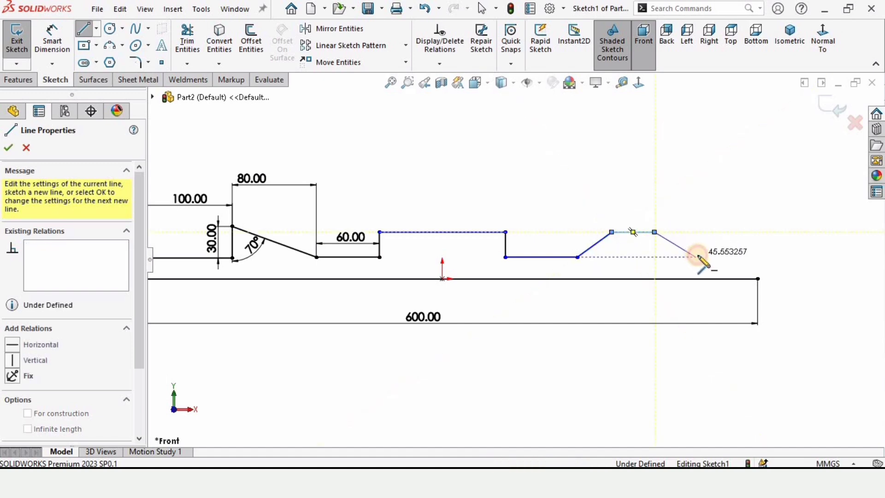
pyautogui.click(757, 257)
pyautogui.click(757, 279)
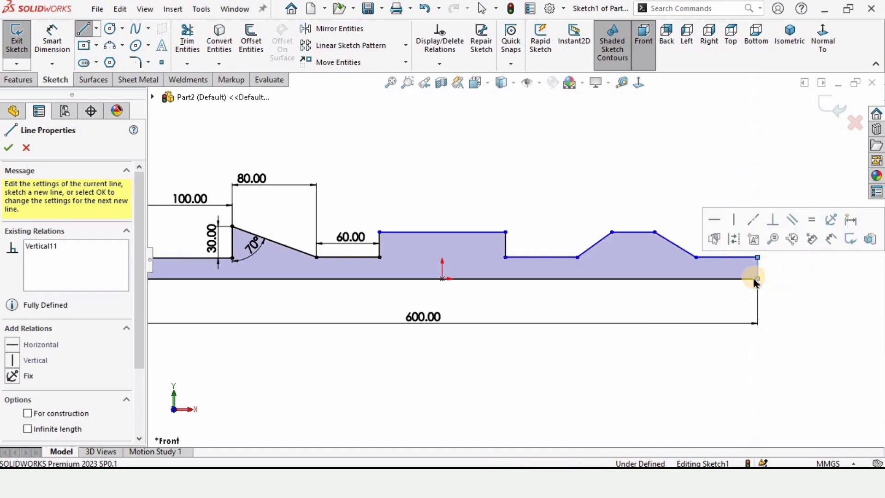
pyautogui.click(663, 209)
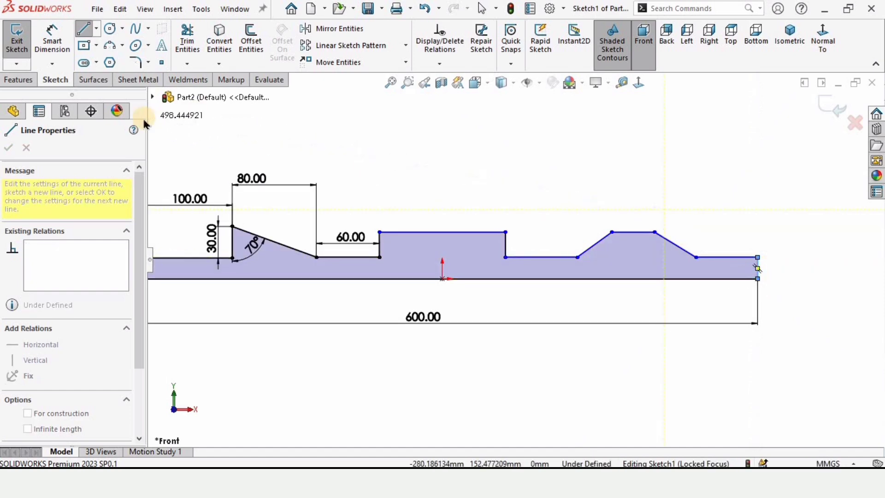
pyautogui.click(52, 37)
# Step: Dimension the right end vertical to 20 mm and the last horizontal step to 30 mm
pyautogui.scroll(-2, 853, 316)
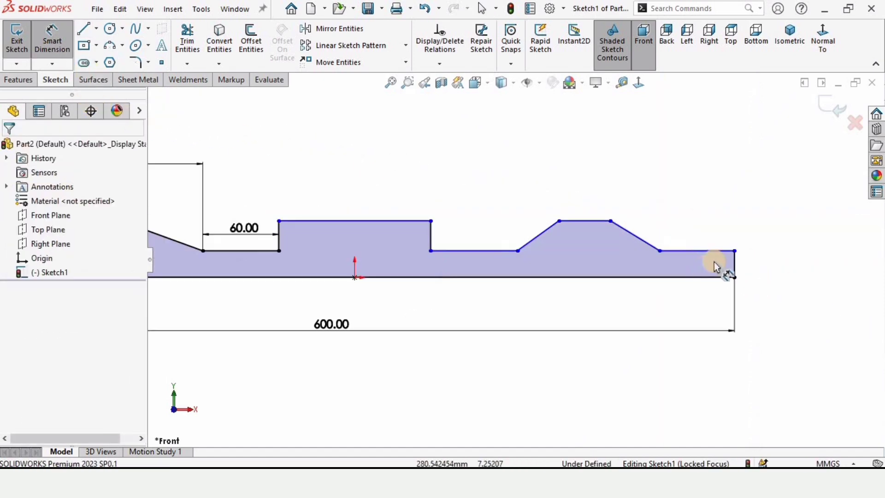
pyautogui.click(736, 263)
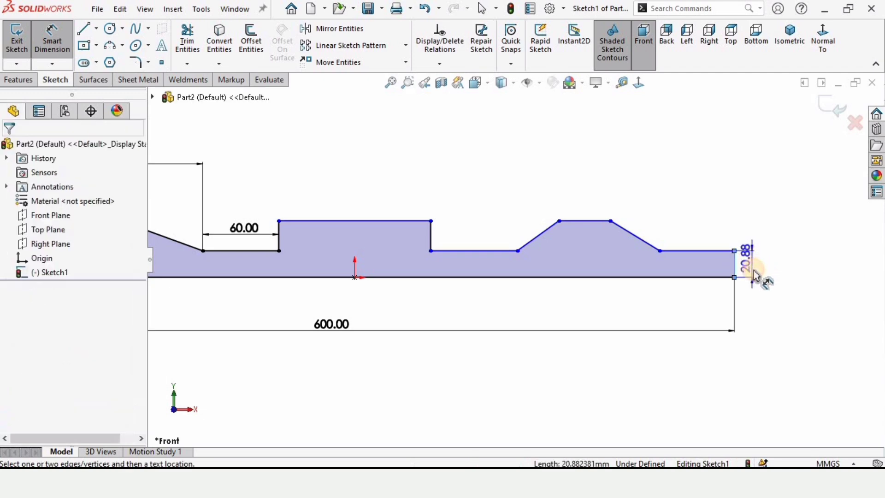
pyautogui.click(754, 275)
pyautogui.write('20')
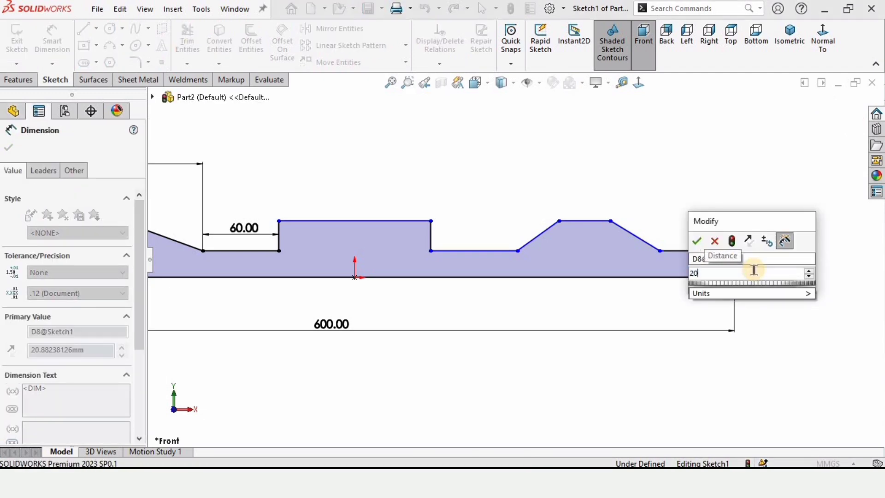
pyautogui.press('Return')
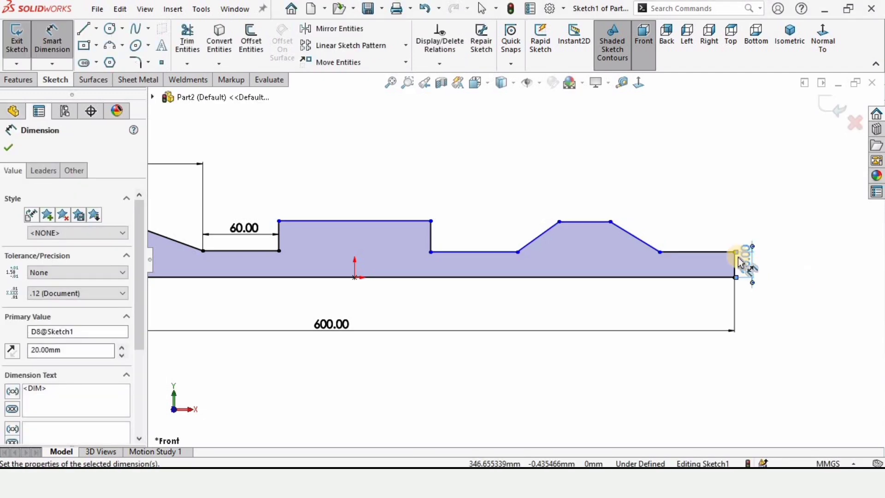
pyautogui.click(721, 240)
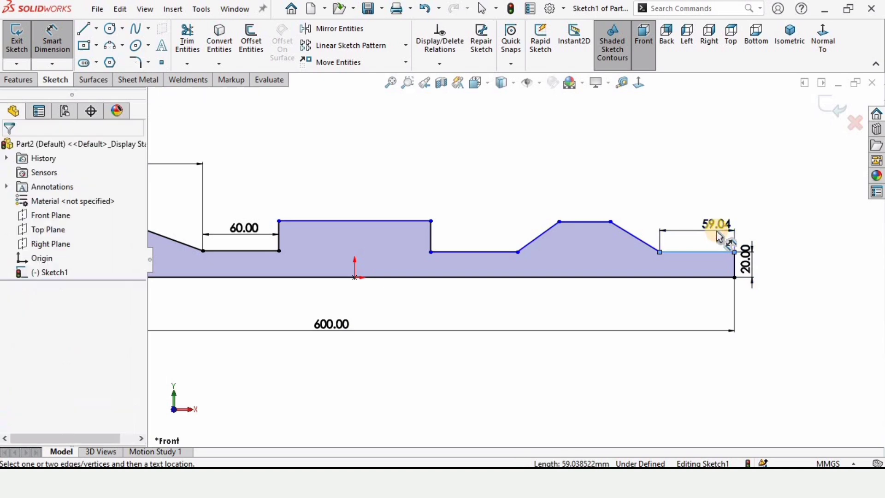
pyautogui.click(717, 236)
pyautogui.write('30')
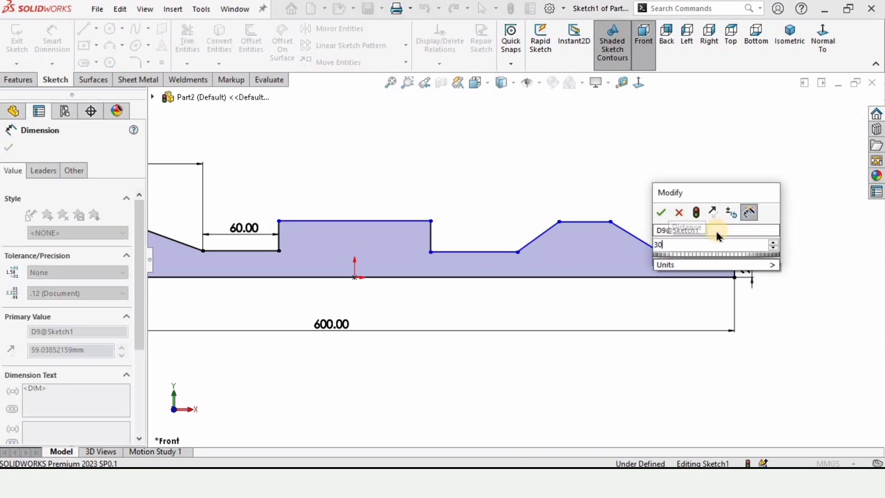
pyautogui.press('Return')
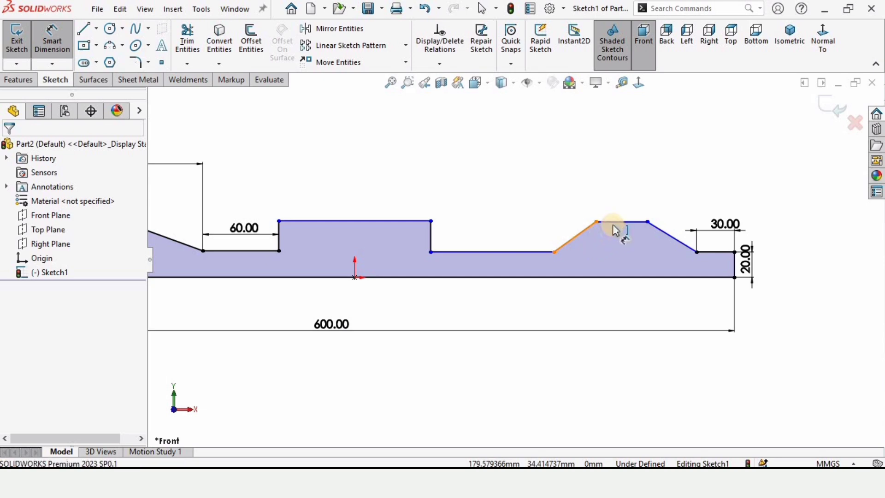
# Step: Set both trapezoid bump flank angles to 135°
pyautogui.click(593, 226)
pyautogui.click(610, 222)
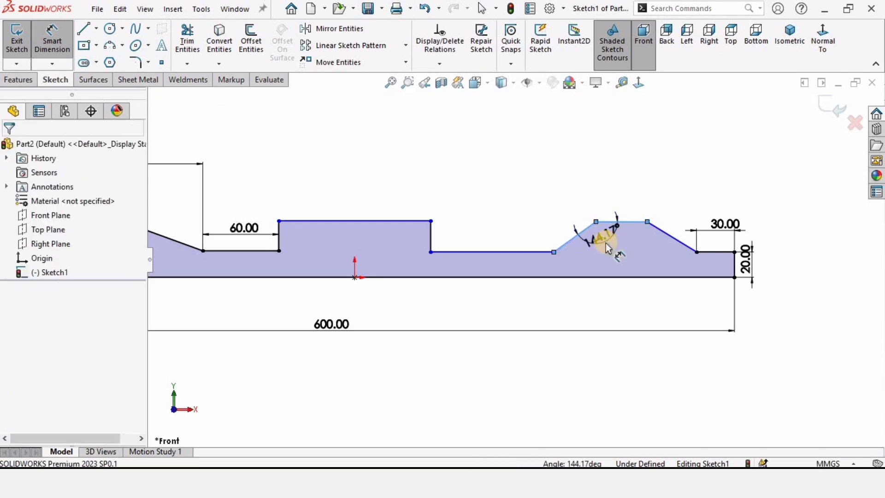
pyautogui.click(606, 248)
pyautogui.write('135')
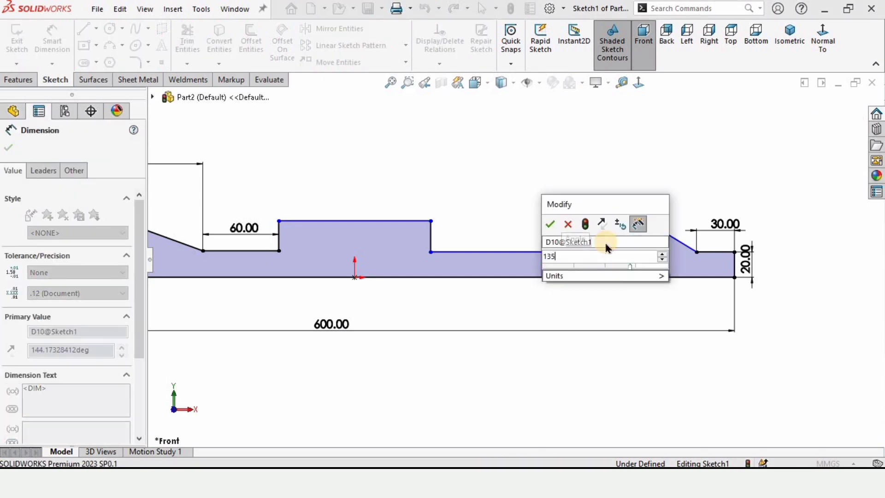
pyautogui.press('Return')
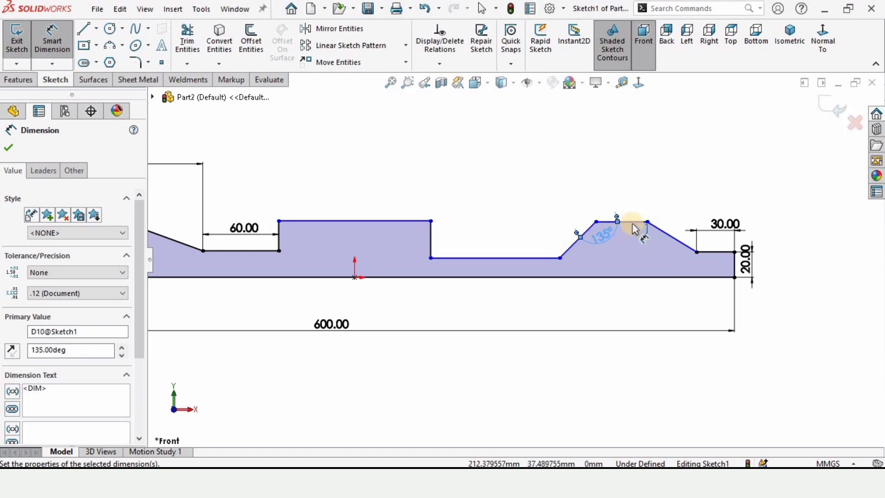
pyautogui.click(658, 229)
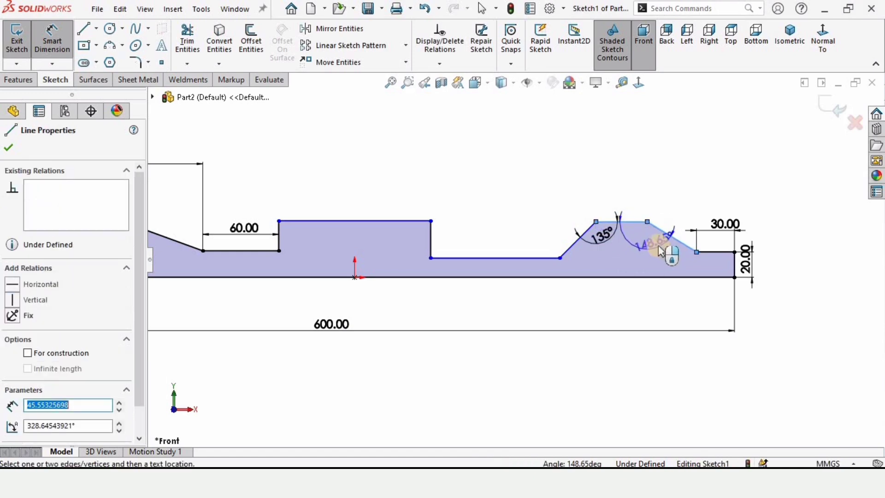
pyautogui.click(659, 246)
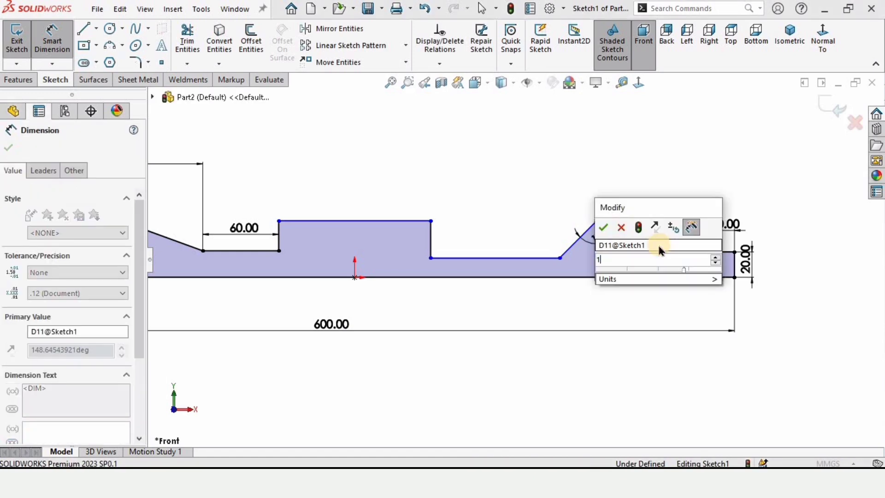
pyautogui.write('135')
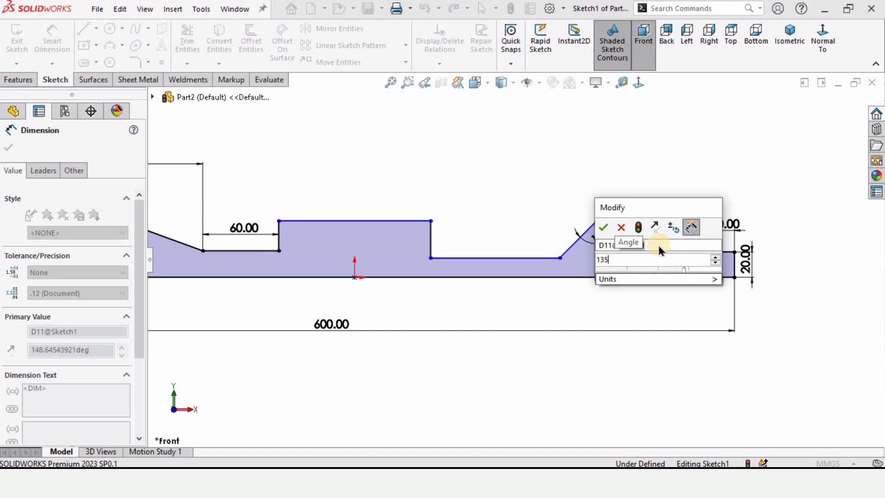
pyautogui.press('Return')
pyautogui.press('Escape')
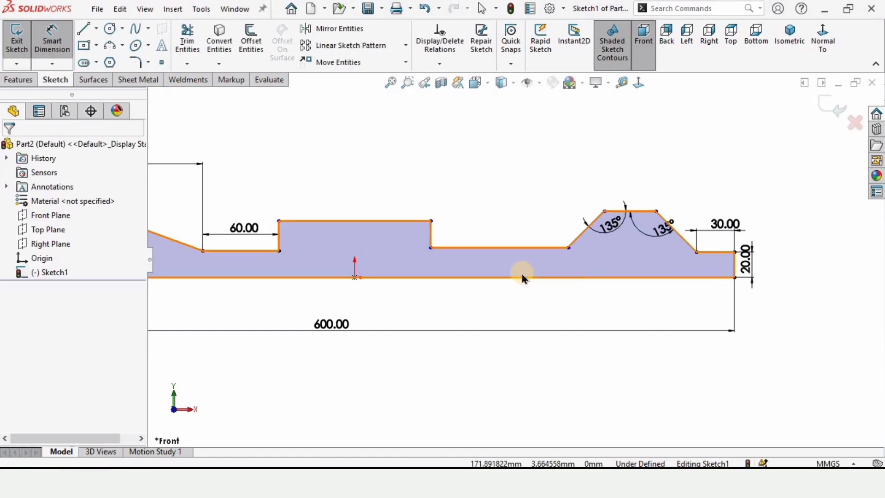
pyautogui.scroll(-2, 516, 273)
# Step: Draw a horizontal centerline leftward from the bump's top-left corner
pyautogui.scroll(-2, 449, 273)
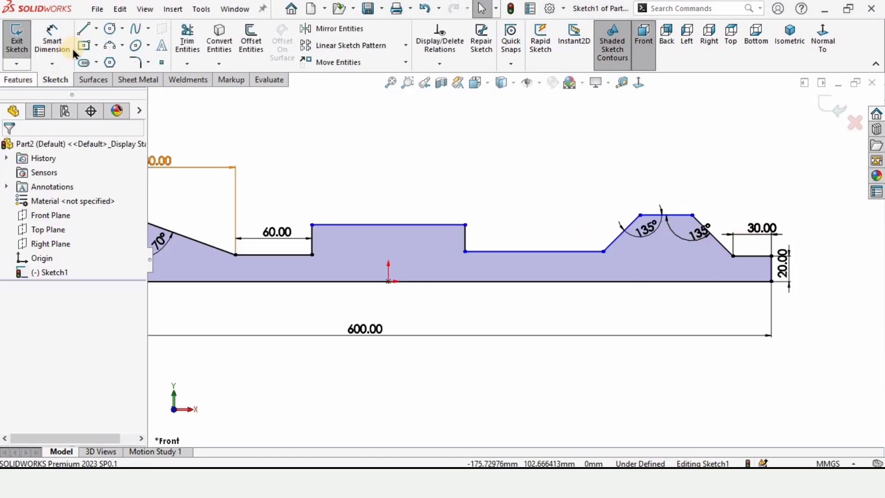
pyautogui.click(95, 29)
pyautogui.click(104, 60)
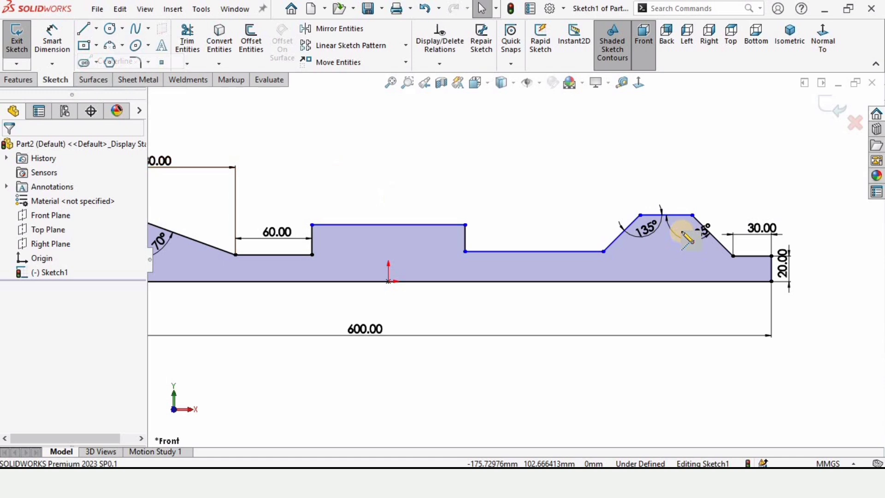
pyautogui.click(640, 216)
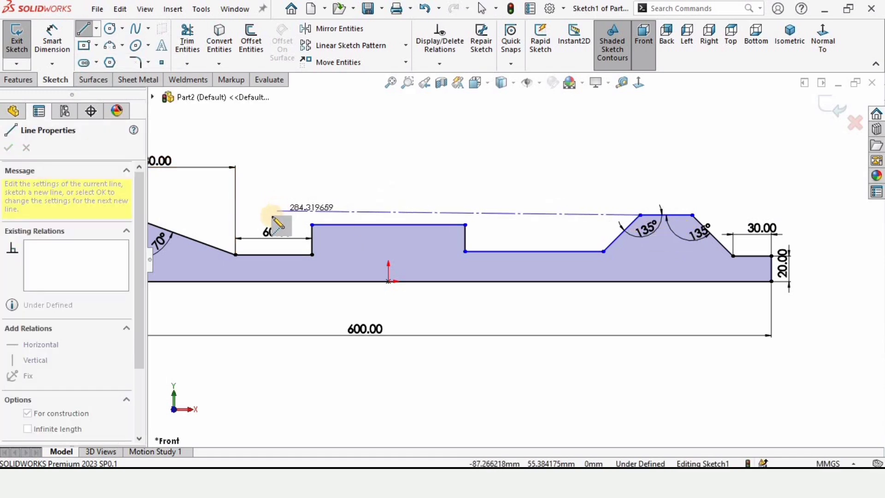
pyautogui.click(272, 215)
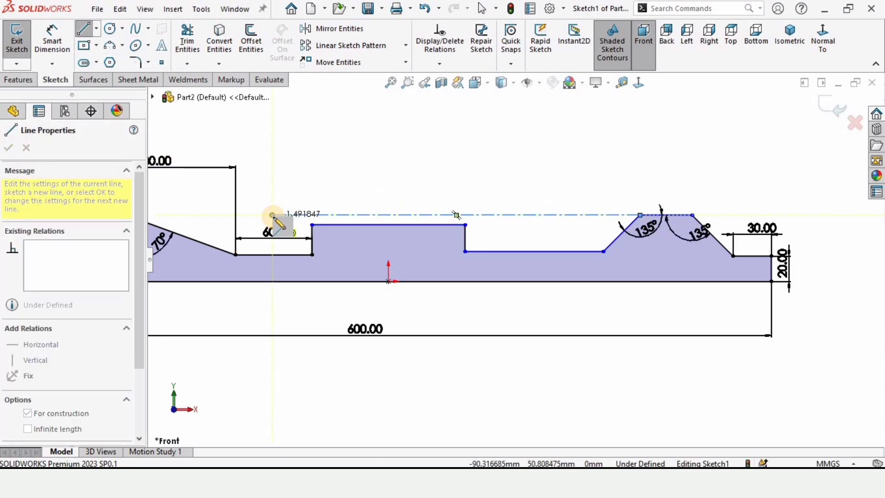
pyautogui.press('Escape')
pyautogui.press('Escape')
pyautogui.scroll(-3, 466, 237)
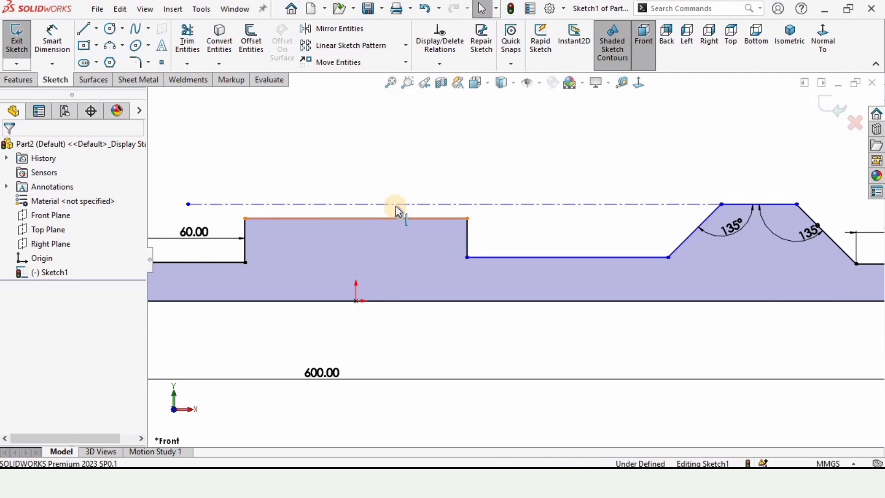
# Step: Make the tall step's top edge collinear with the centerline
pyautogui.click(397, 212)
pyautogui.keyDown('ctrl'); pyautogui.click(394, 204); pyautogui.keyUp('ctrl')
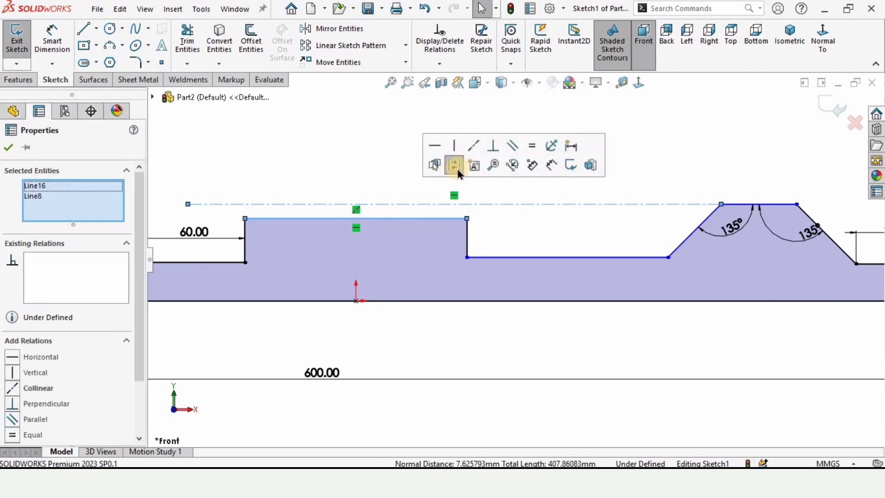
pyautogui.click(38, 389)
pyautogui.click(334, 180)
pyautogui.scroll(2, 310, 239)
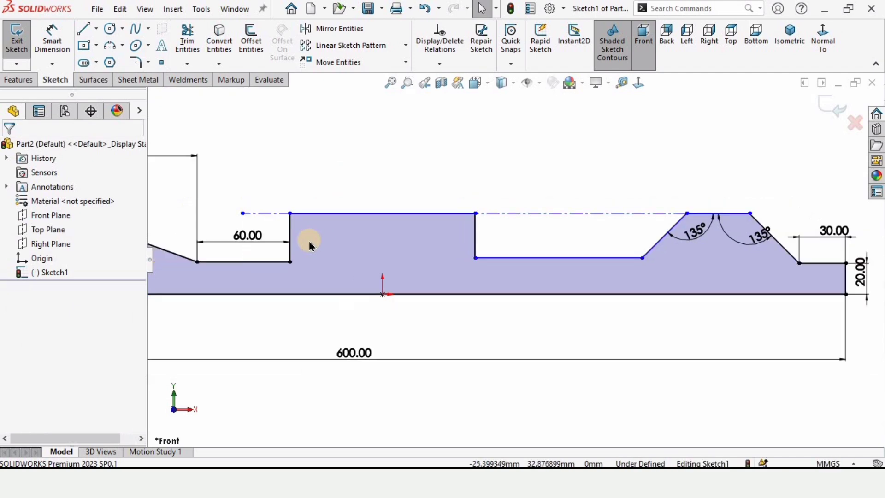
pyautogui.scroll(1, 310, 244)
pyautogui.click(242, 183)
pyautogui.click(43, 41)
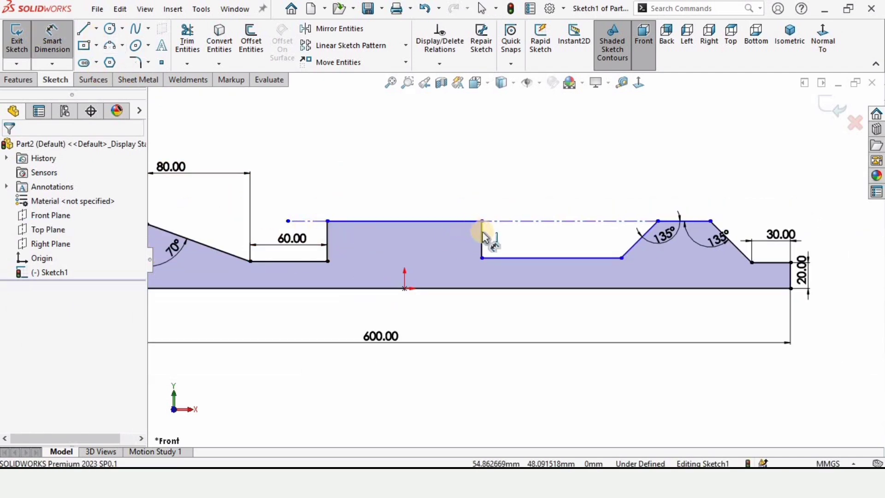
# Step: Dimension the groove's vertical step edge to 12 mm
pyautogui.click(502, 239)
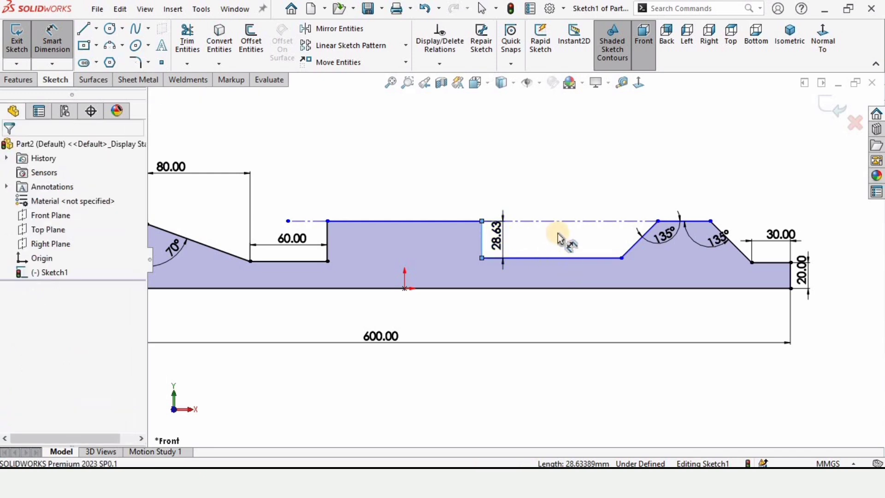
pyautogui.click(558, 239)
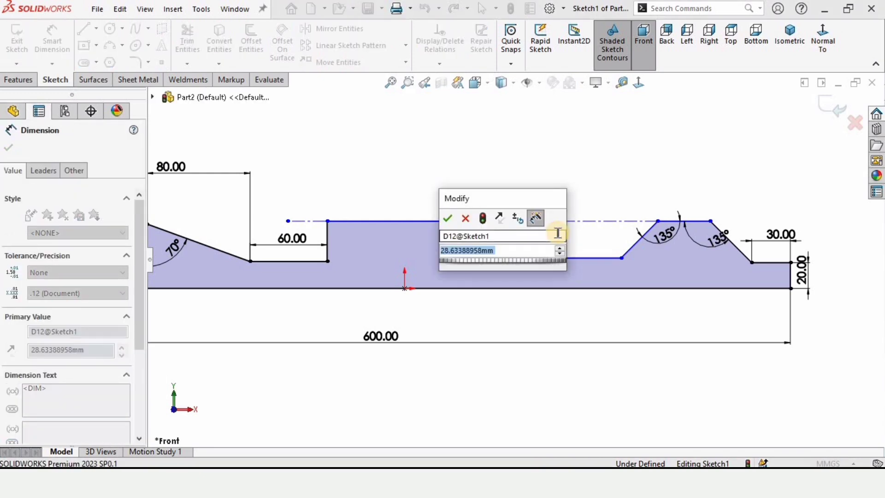
pyautogui.write('12')
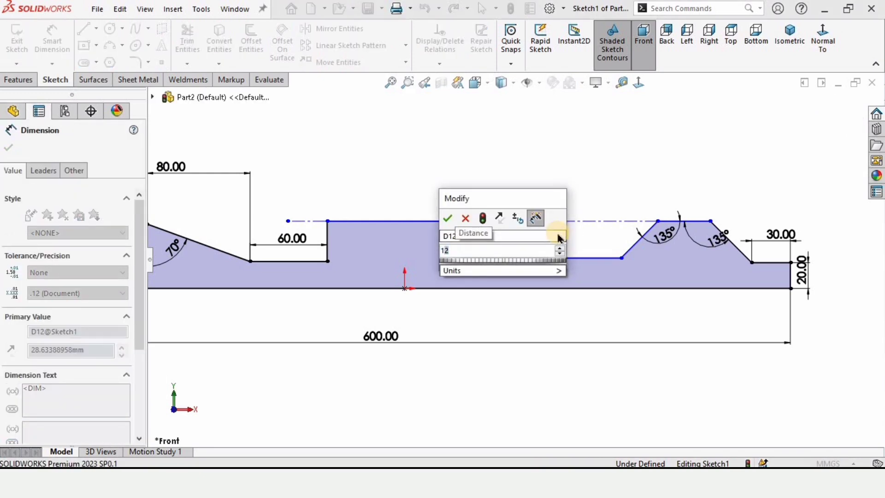
pyautogui.press('Return')
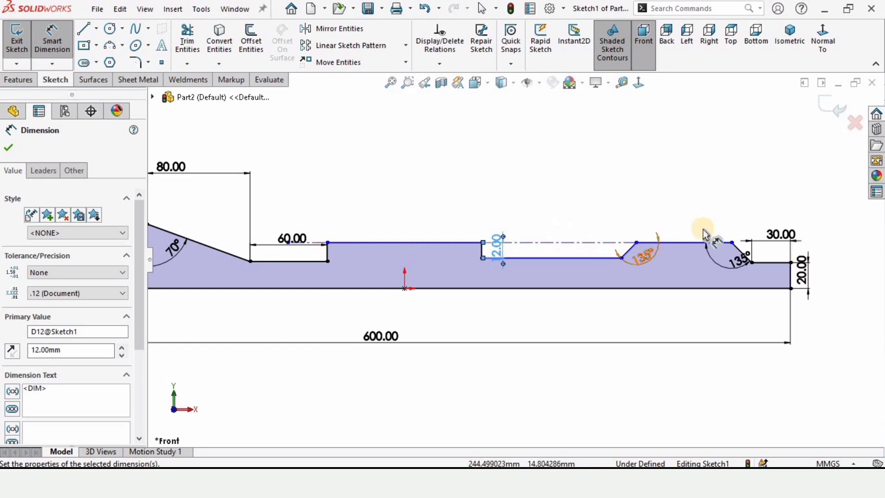
# Step: Attempt a length dimension on the long top edge, then cancel it as over-defining
pyautogui.scroll(-3, 657, 269)
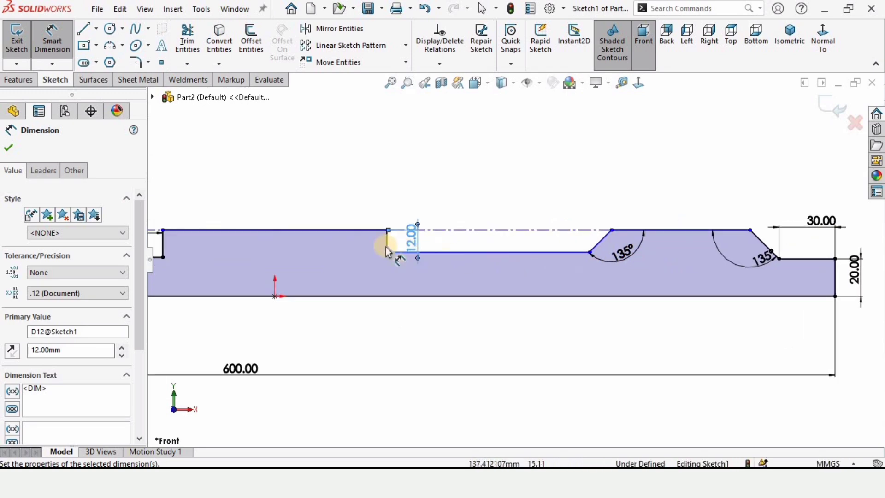
pyautogui.scroll(2, 340, 236)
pyautogui.keyDown('ctrl'); pyautogui.moveTo(340, 237); pyautogui.dragTo(435, 256, button='middle'); pyautogui.keyUp('ctrl')
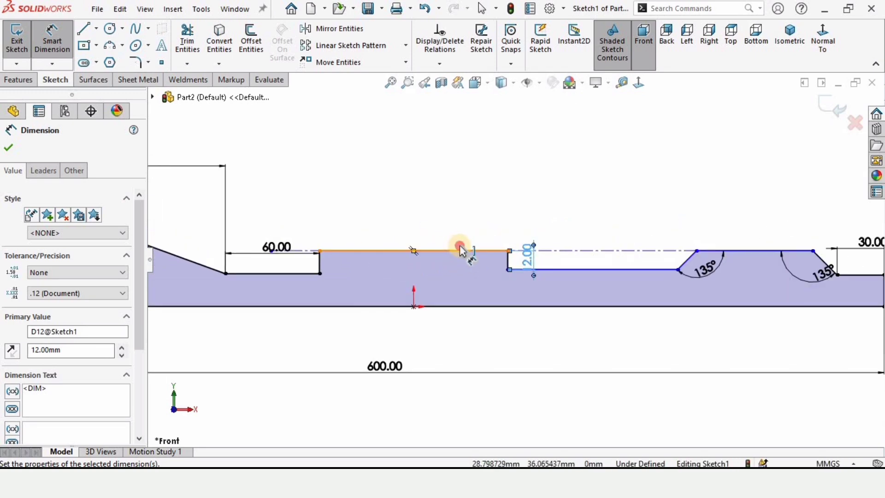
pyautogui.click(460, 249)
pyautogui.click(435, 193)
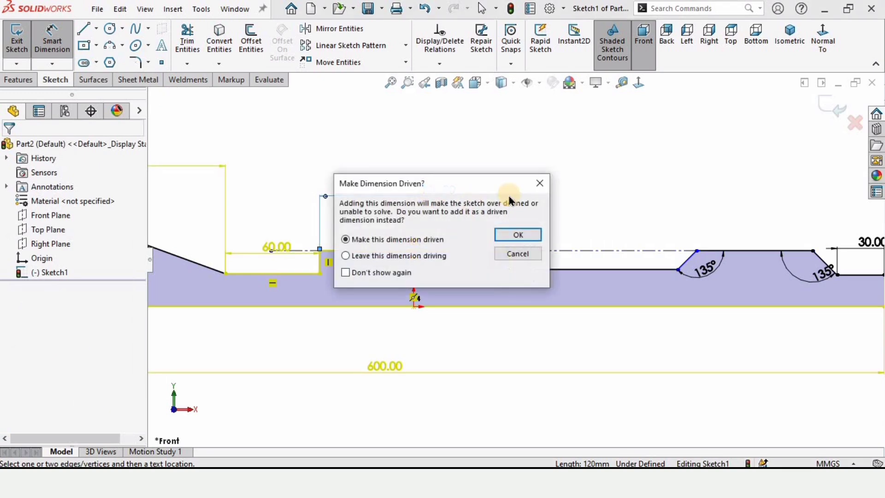
pyautogui.click(540, 183)
pyautogui.scroll(5, 234, 277)
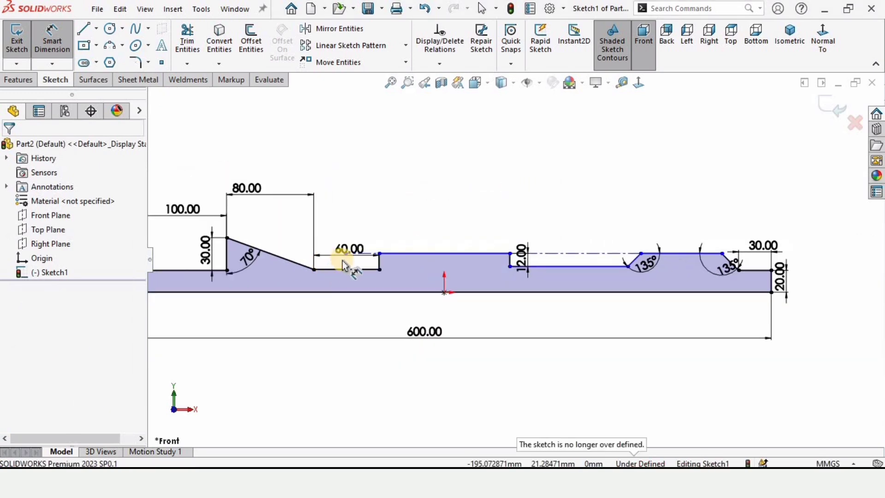
# Step: Dimension the flat top between the 135° chamfers to 75
pyautogui.scroll(-3, 691, 272)
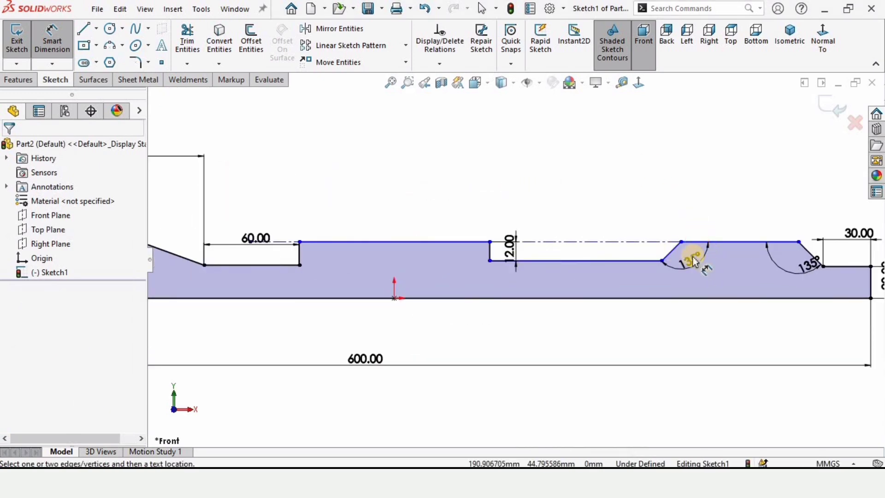
pyautogui.scroll(-2, 695, 257)
pyautogui.scroll(2, 781, 259)
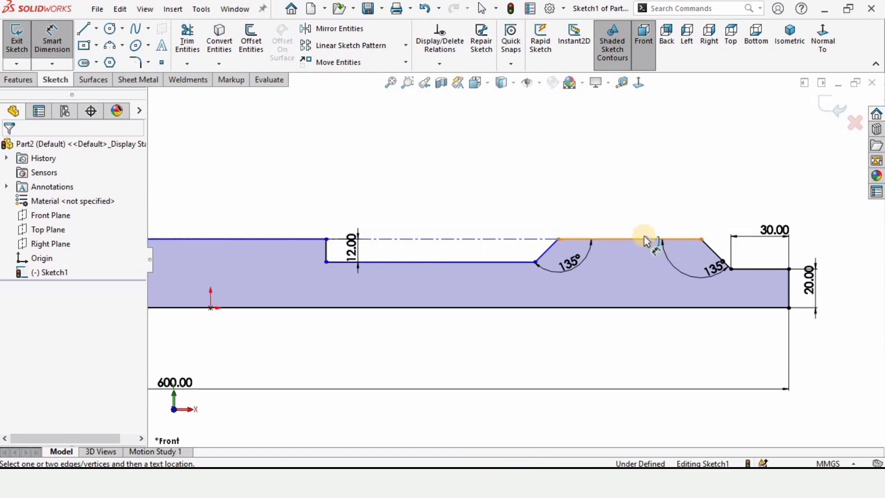
pyautogui.click(657, 240)
pyautogui.click(657, 224)
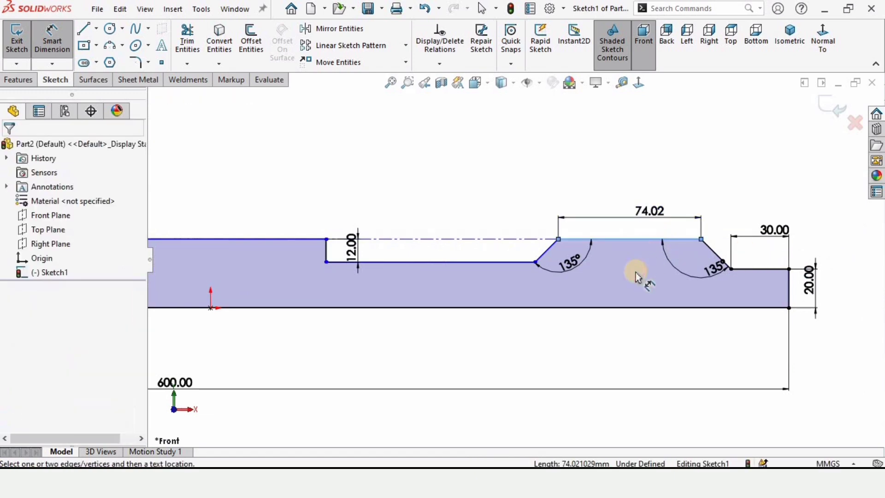
pyautogui.write('75.00mm')
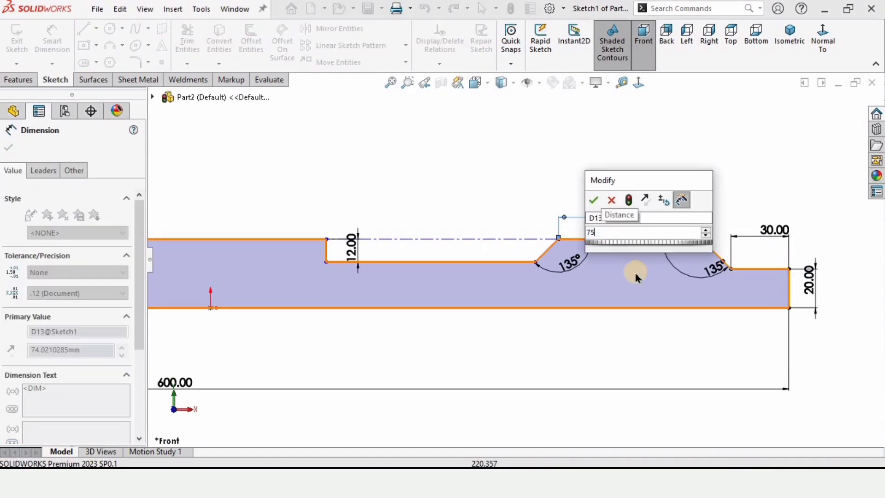
# Step: Dimension the groove bottom to 100 mm, then delete that trial dimension
pyautogui.click(478, 262)
pyautogui.click(459, 193)
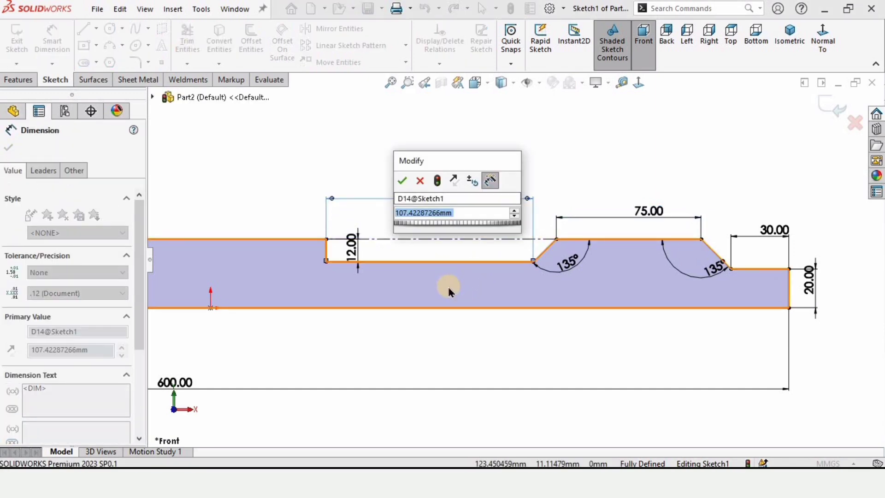
pyautogui.write('100')
pyautogui.press('Return')
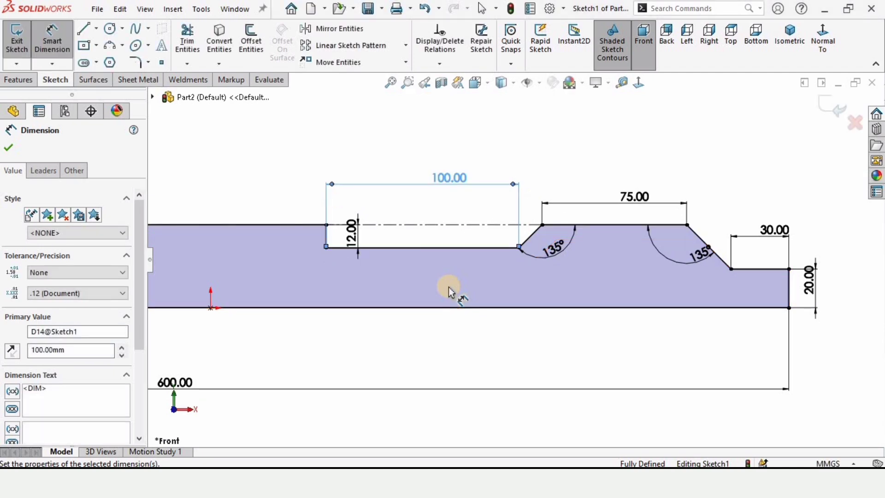
pyautogui.press('z')
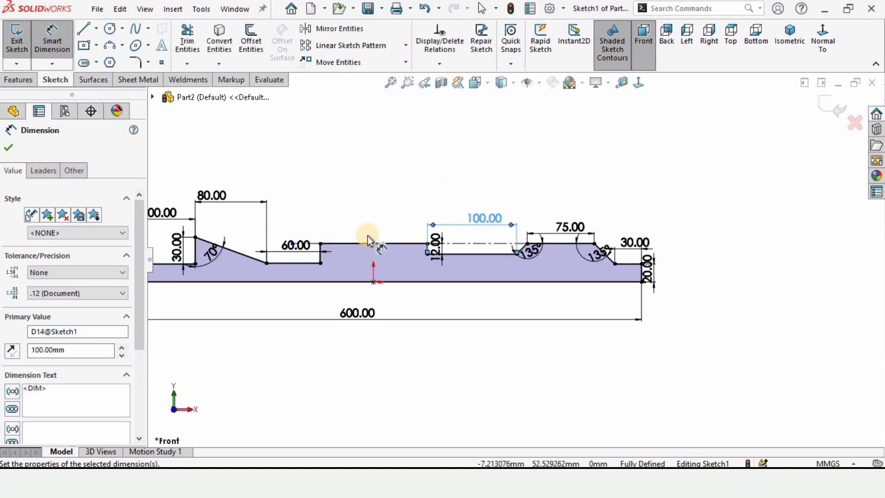
pyautogui.scroll(-2, 371, 244)
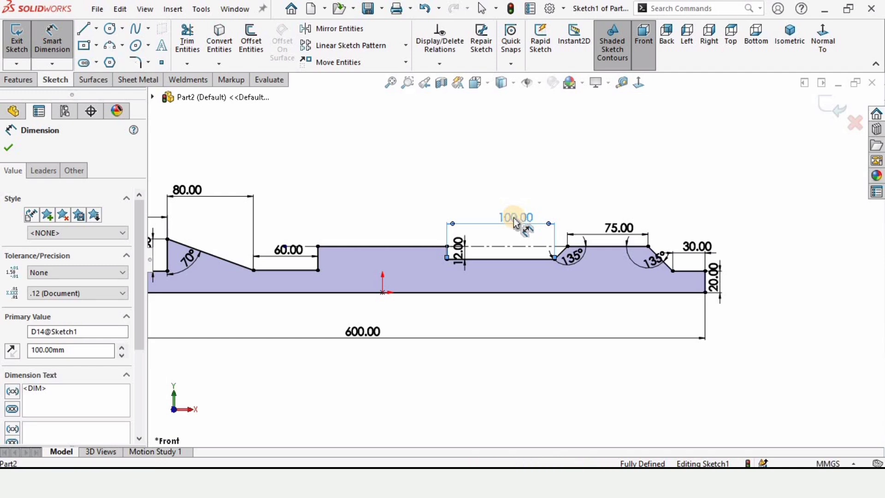
pyautogui.press('Delete')
pyautogui.scroll(-2, 454, 274)
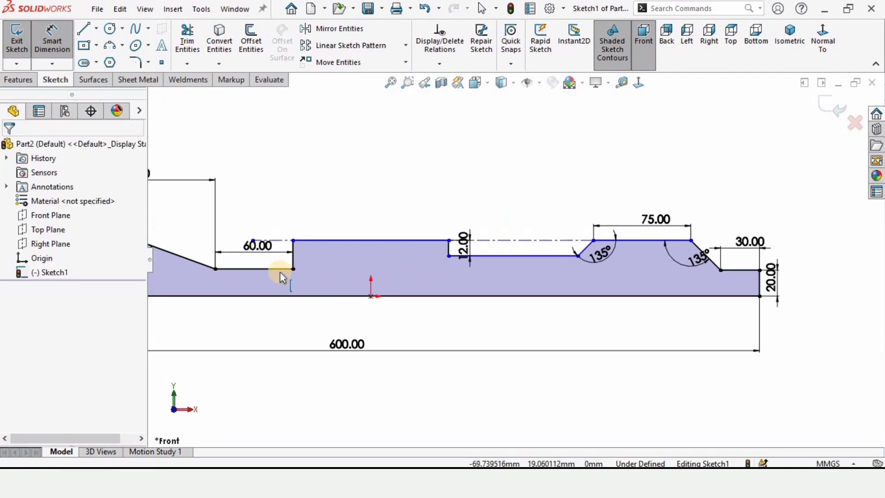
# Step: Make the groove bottom line collinear with the 60.00 step line, fully defining Sketch1
pyautogui.click(282, 270)
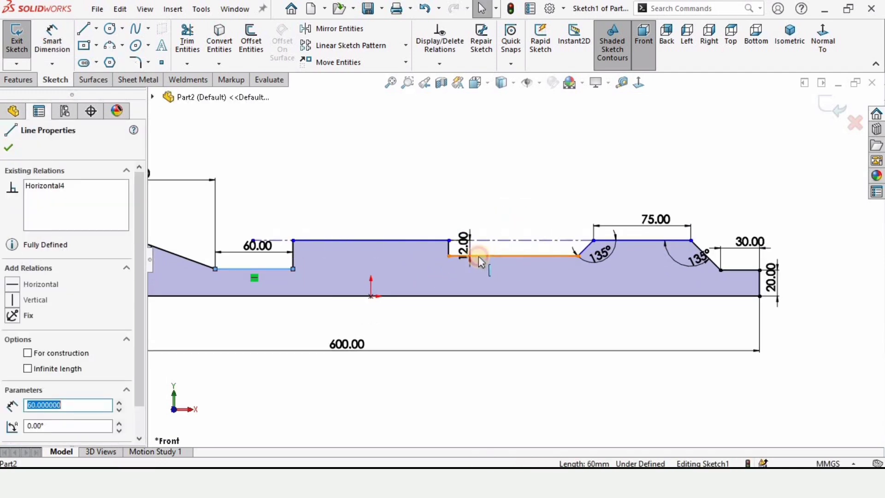
pyautogui.keyDown('ctrl'); pyautogui.click(478, 257); pyautogui.keyUp('ctrl')
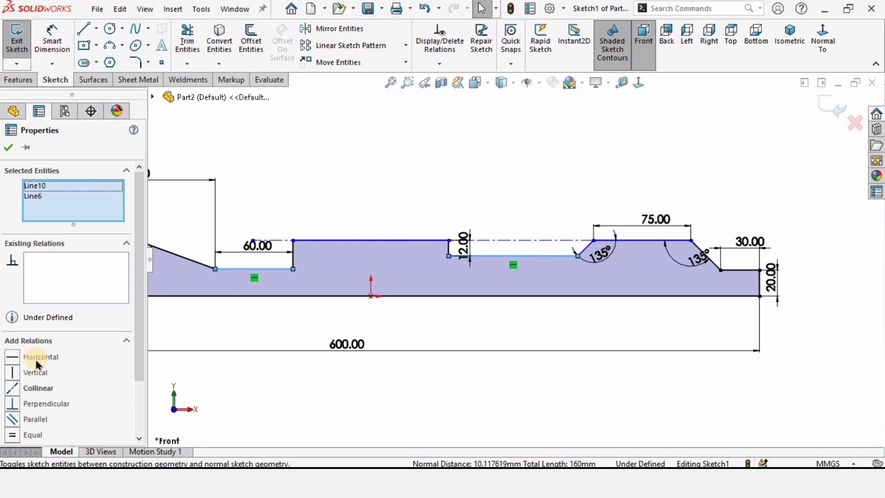
pyautogui.click(37, 390)
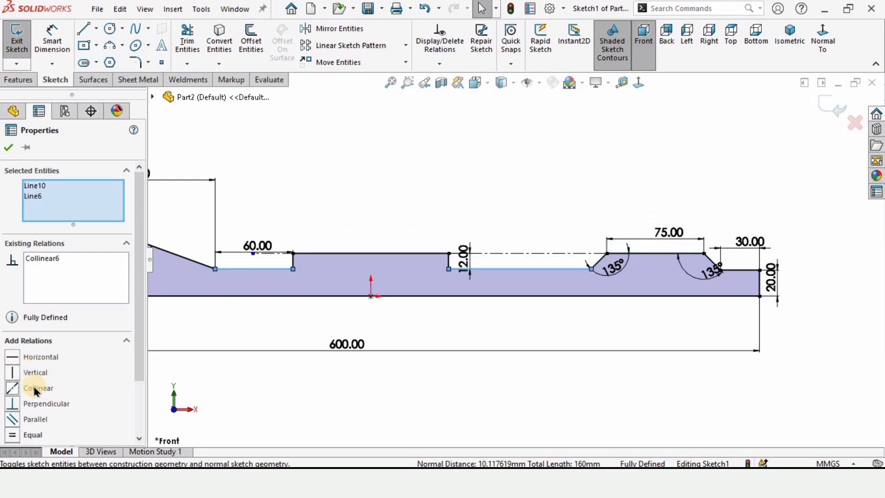
pyautogui.click(178, 158)
pyautogui.scroll(1, 515, 258)
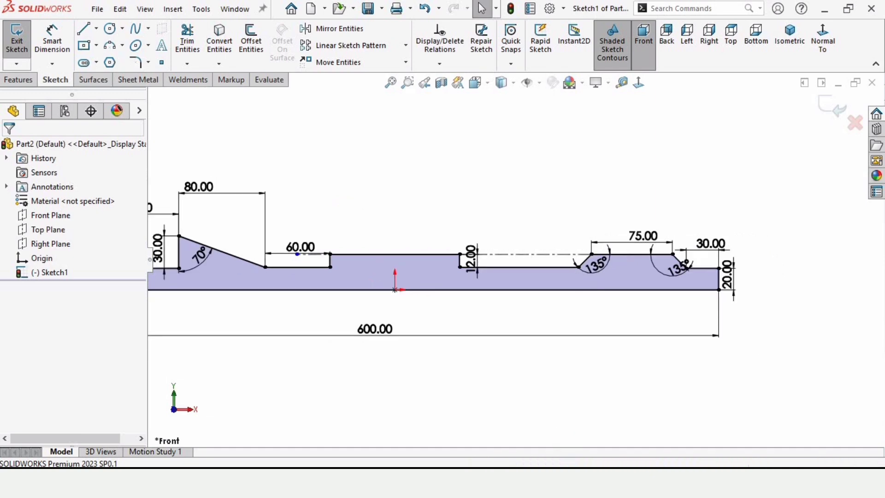
pyautogui.scroll(2, 468, 282)
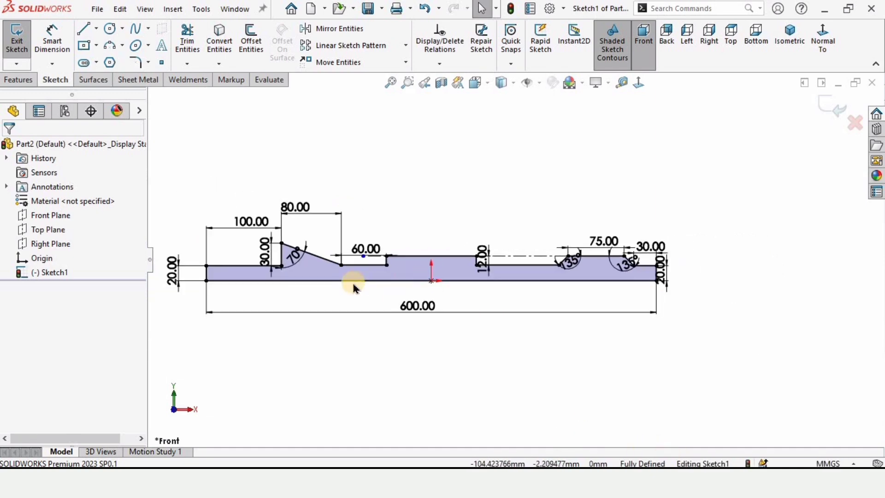
# Step: Revolve Sketch1 360° about its bottom baseline to create Revolve1
pyautogui.click(20, 83)
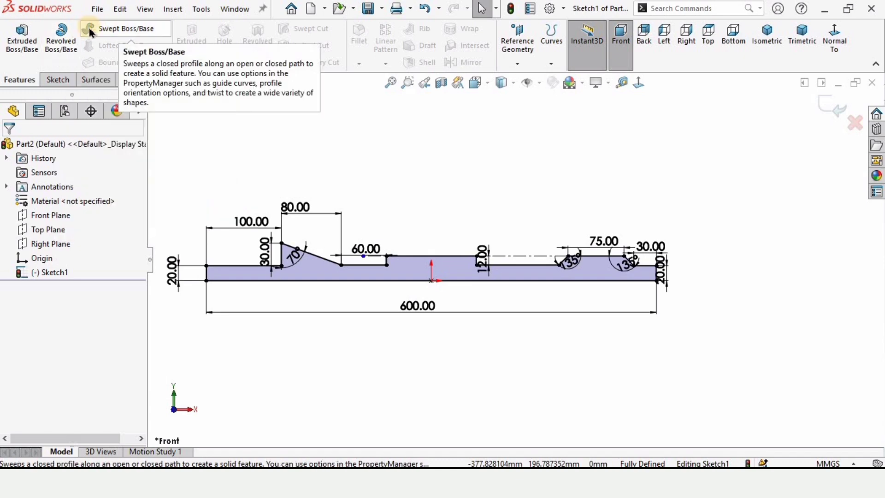
pyautogui.click(65, 41)
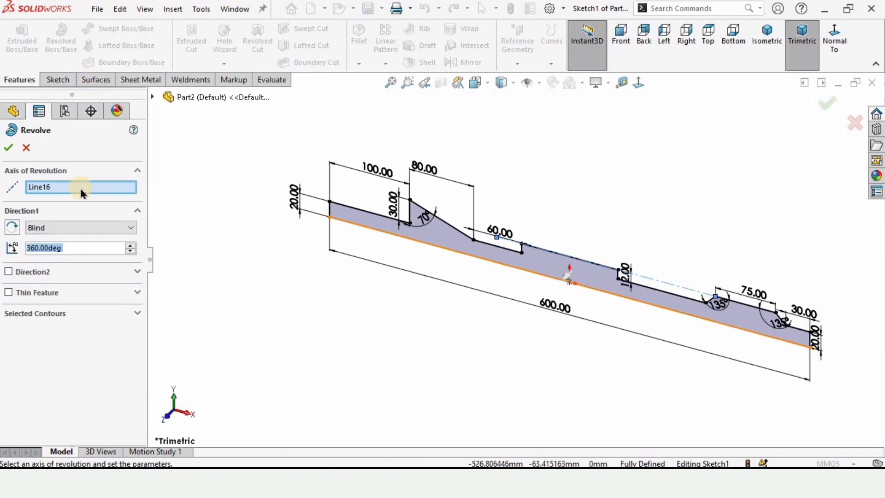
pyautogui.click(83, 189)
pyautogui.click(436, 248)
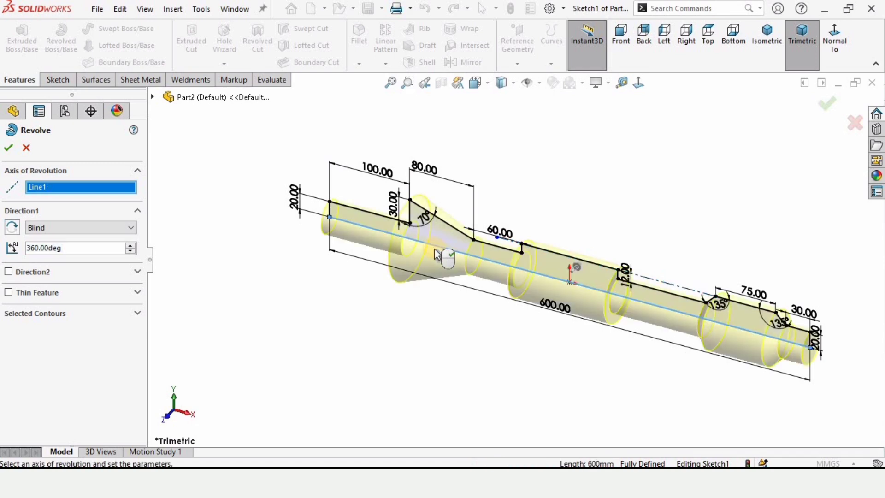
pyautogui.click(8, 150)
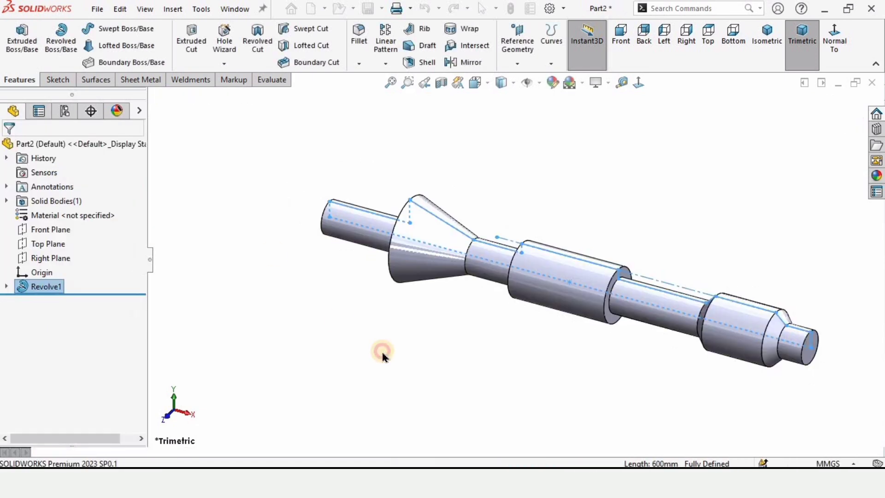
# Step: Apply the Metal > Chrome 'chromium plate' appearance to the shaft
pyautogui.moveTo(454, 295); pyautogui.dragTo(737, 271, button='middle')
pyautogui.click(877, 174)
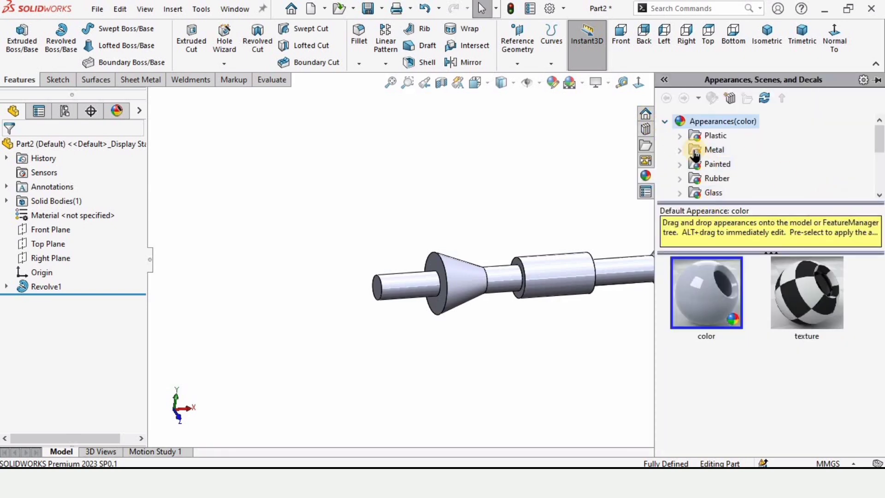
pyautogui.click(681, 150)
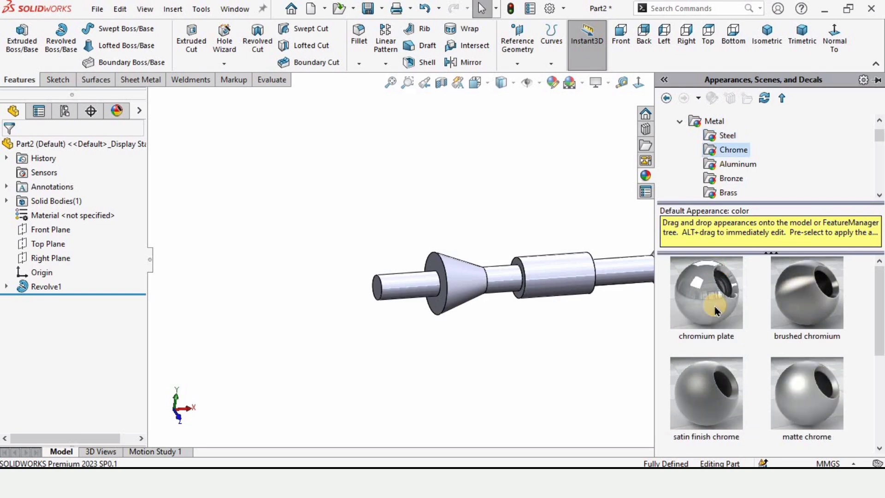
pyautogui.doubleClick(706, 294)
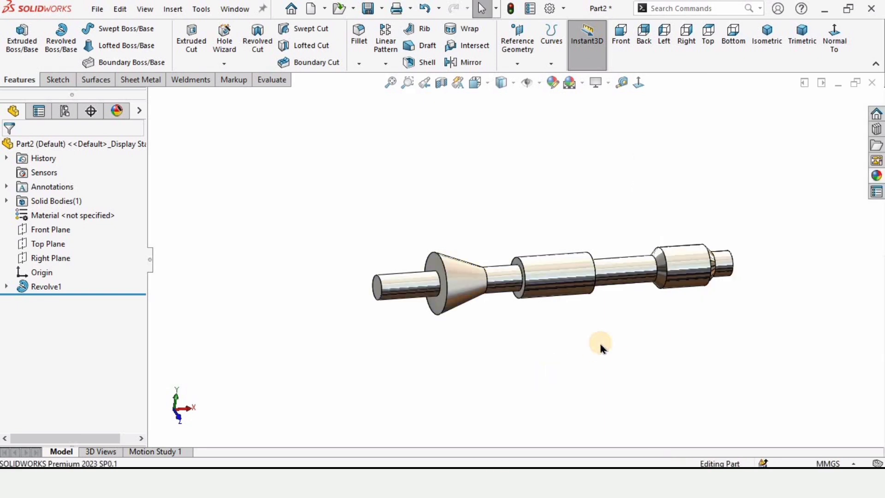
# Step: On the Top Plane, sketch a horizontal centerline from the shaft's right end to the step
pyautogui.click(47, 247)
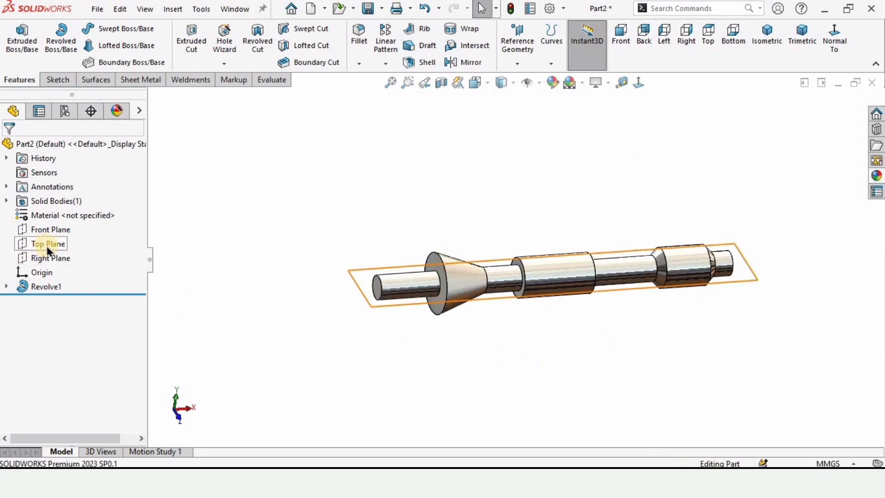
pyautogui.click(64, 227)
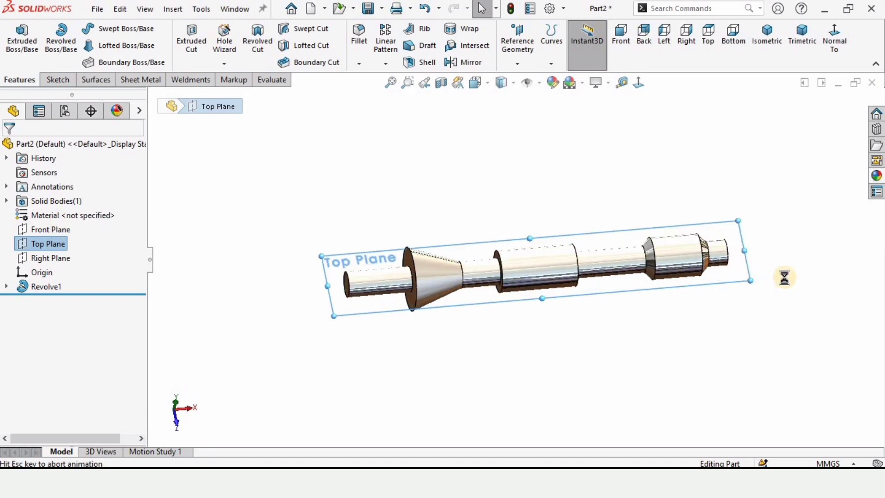
pyautogui.scroll(-5, 738, 260)
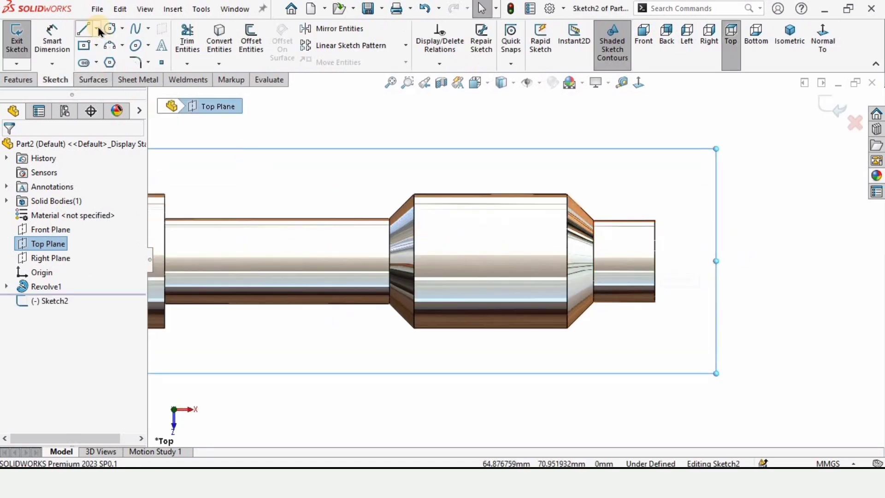
pyautogui.click(95, 28)
pyautogui.click(109, 61)
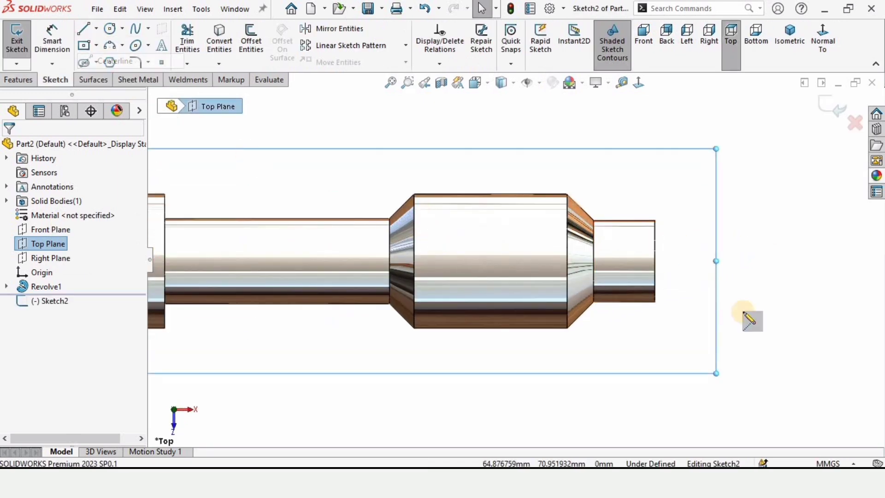
pyautogui.scroll(-3, 692, 273)
pyautogui.click(639, 256)
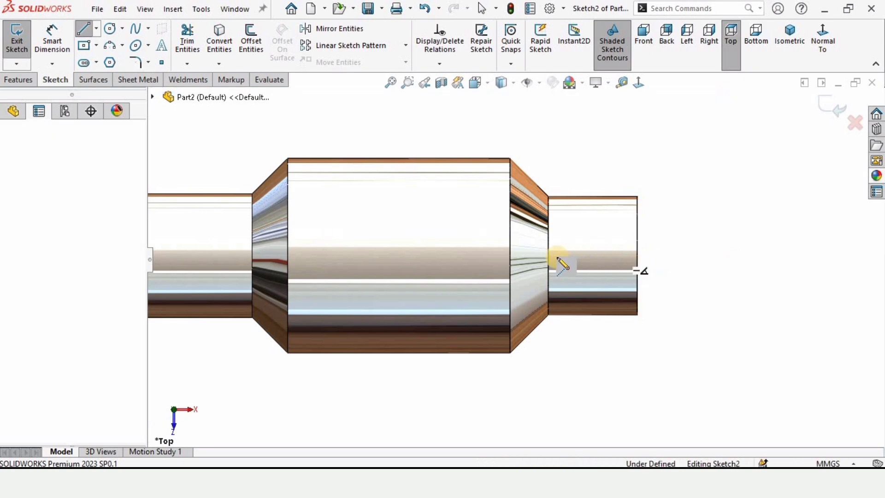
pyautogui.click(548, 256)
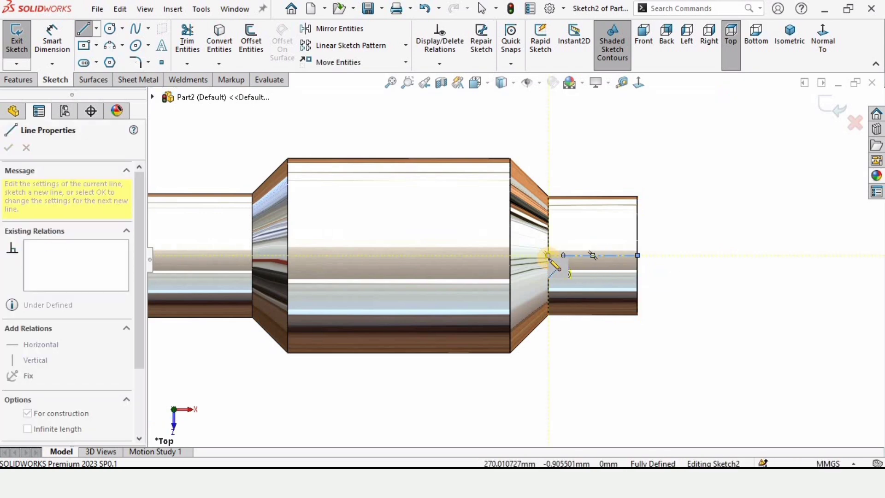
pyautogui.press('Escape')
pyautogui.scroll(-3, 466, 297)
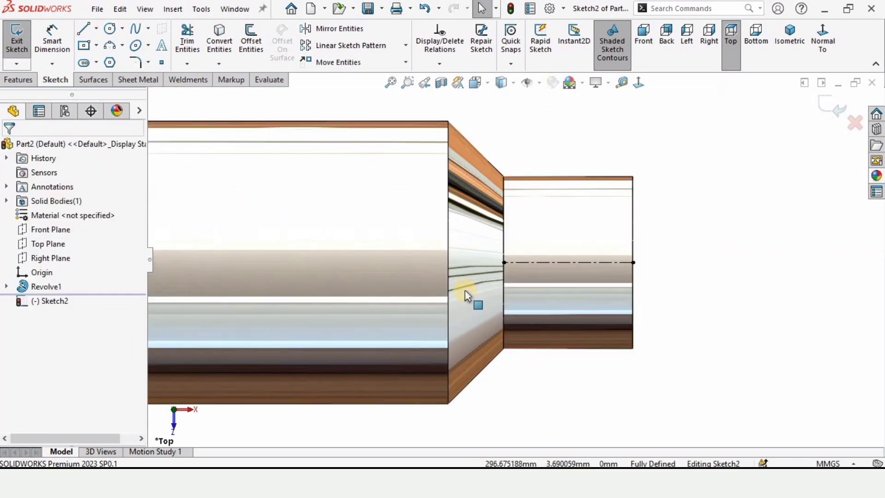
# Step: Draw a spline between two centerline points and drag its apex into a gentle arch
pyautogui.click(137, 31)
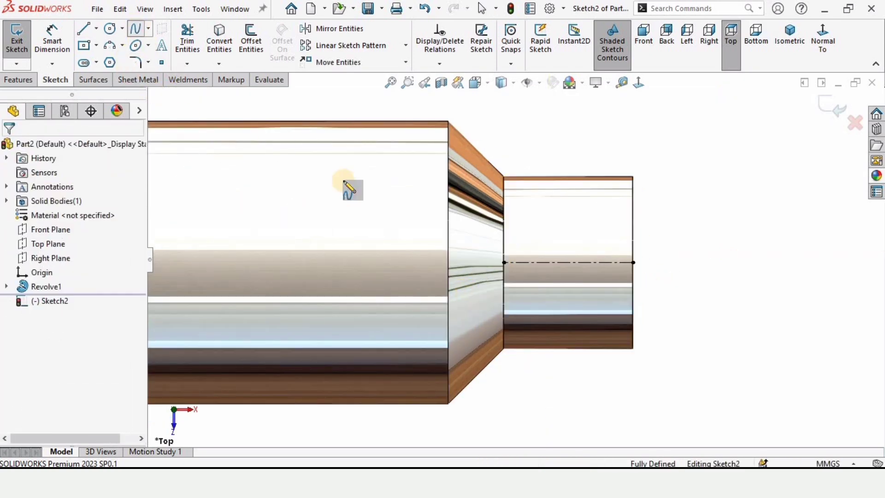
pyautogui.click(526, 263)
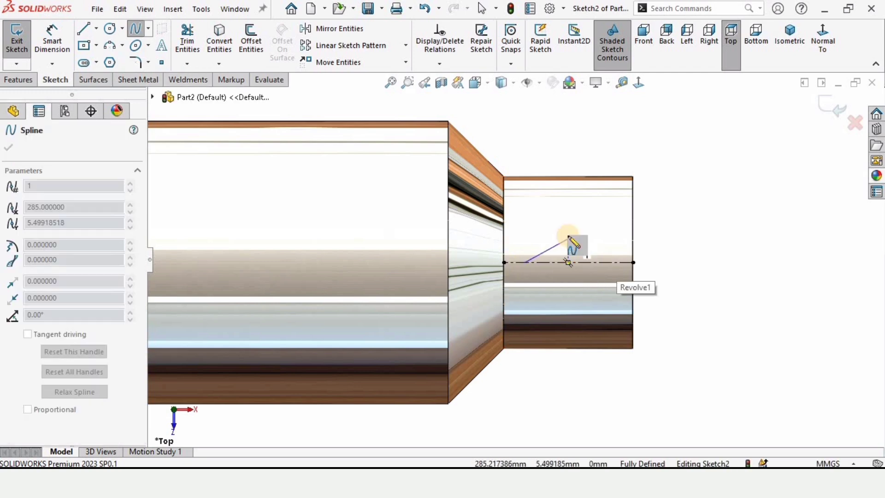
pyautogui.doubleClick(619, 262)
pyautogui.scroll(-2, 566, 249)
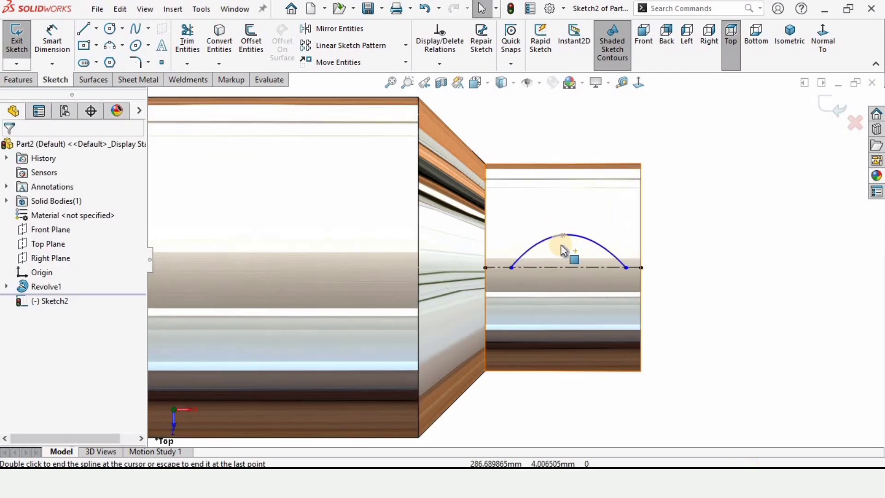
pyautogui.moveTo(562, 237); pyautogui.dragTo(563, 253)
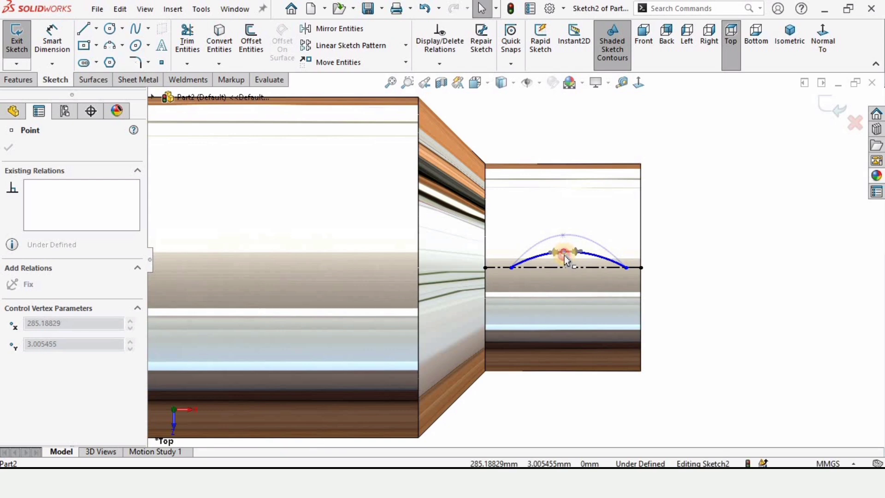
pyautogui.click(675, 263)
pyautogui.scroll(-3, 560, 260)
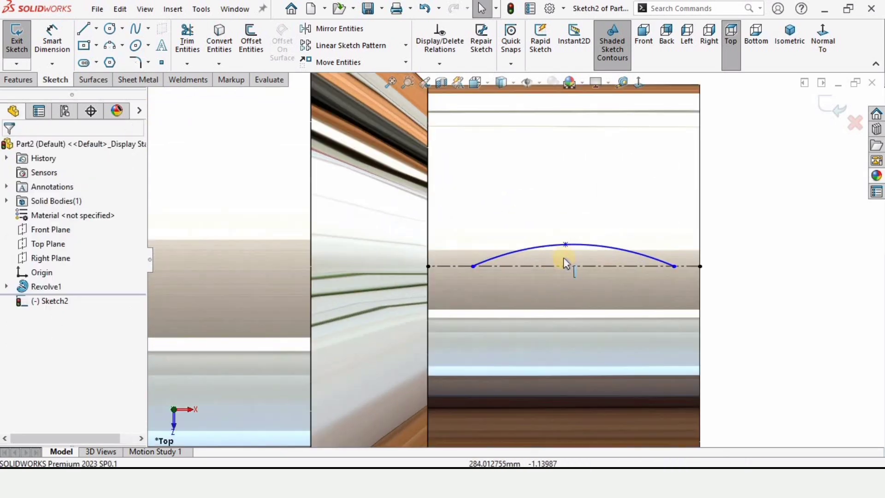
pyautogui.moveTo(565, 246); pyautogui.dragTo(572, 240)
pyautogui.click(667, 285)
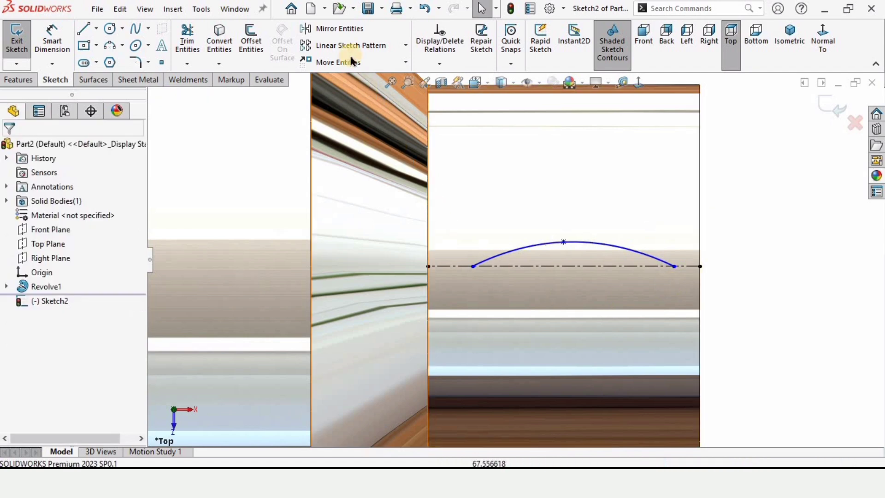
# Step: Mirror Spline1 about the centerline to close the lens profile, then exit Sketch2
pyautogui.click(342, 30)
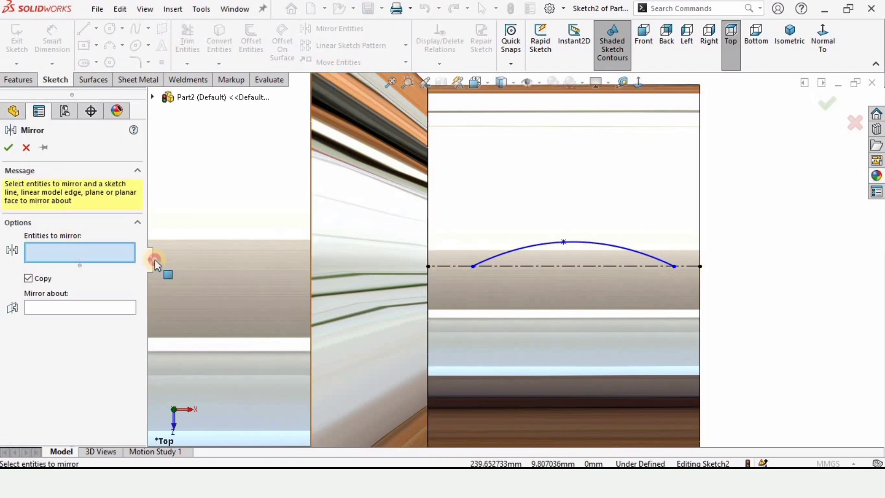
pyautogui.click(530, 255)
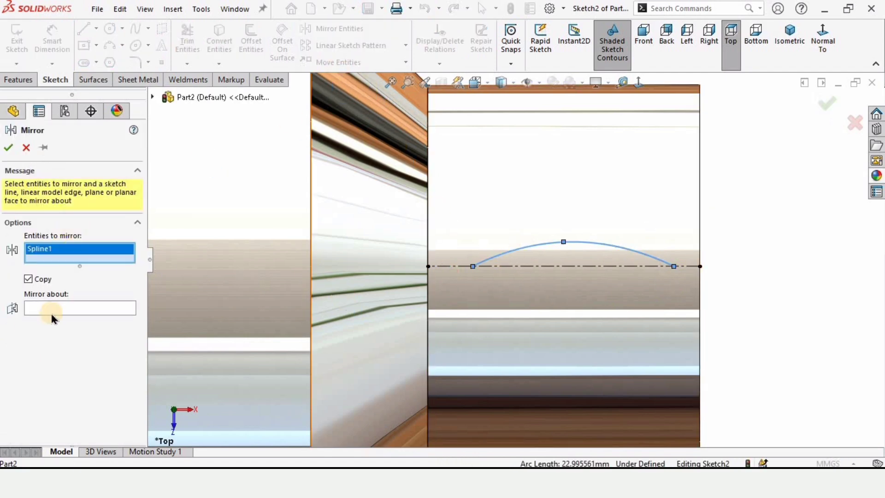
pyautogui.click(76, 313)
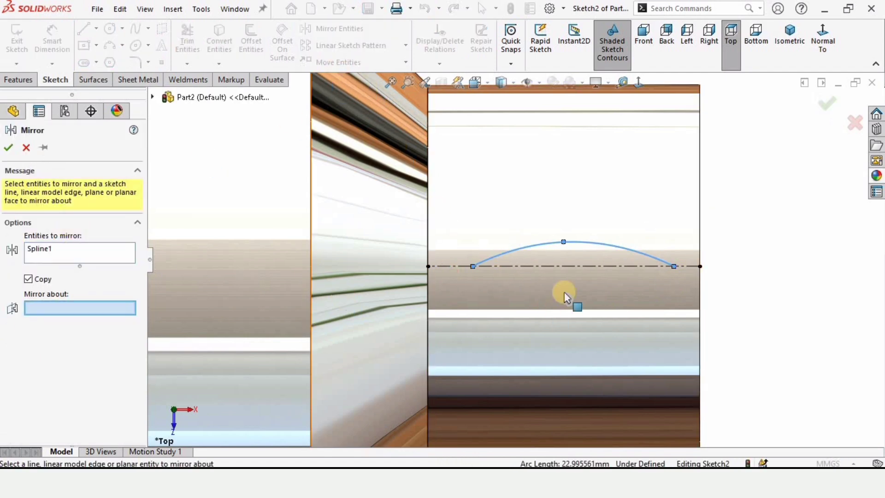
pyautogui.click(504, 266)
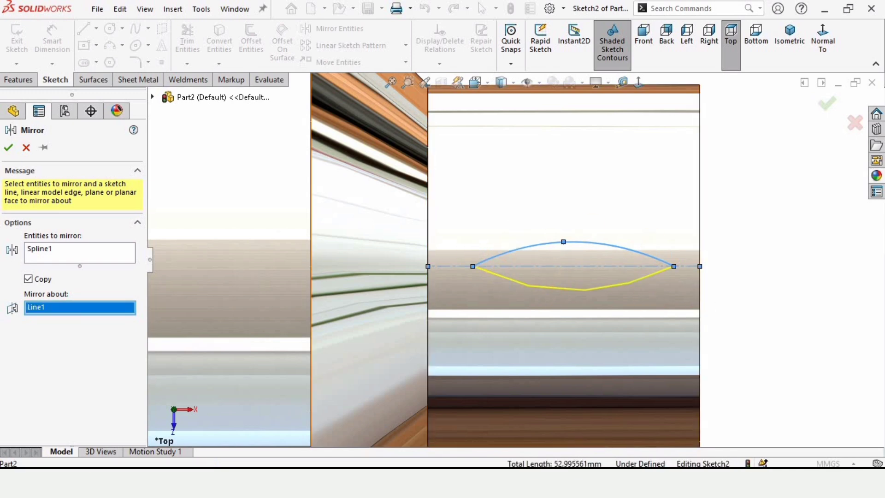
pyautogui.click(8, 147)
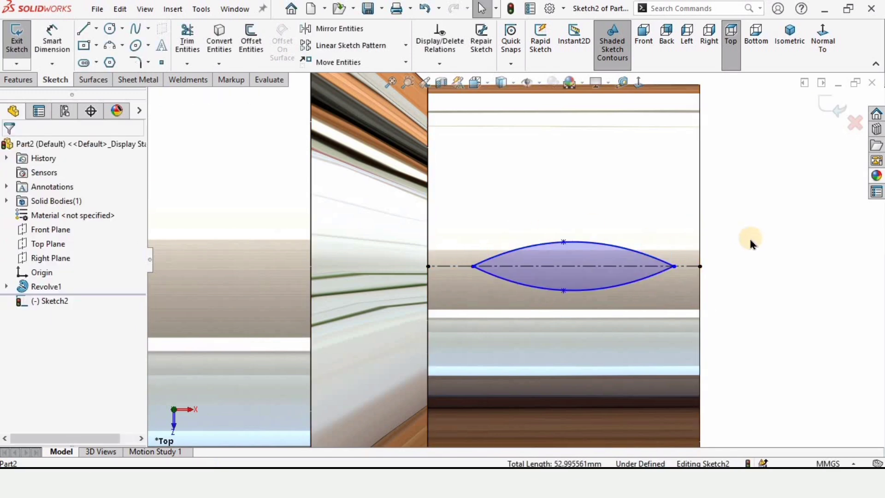
pyautogui.click(830, 109)
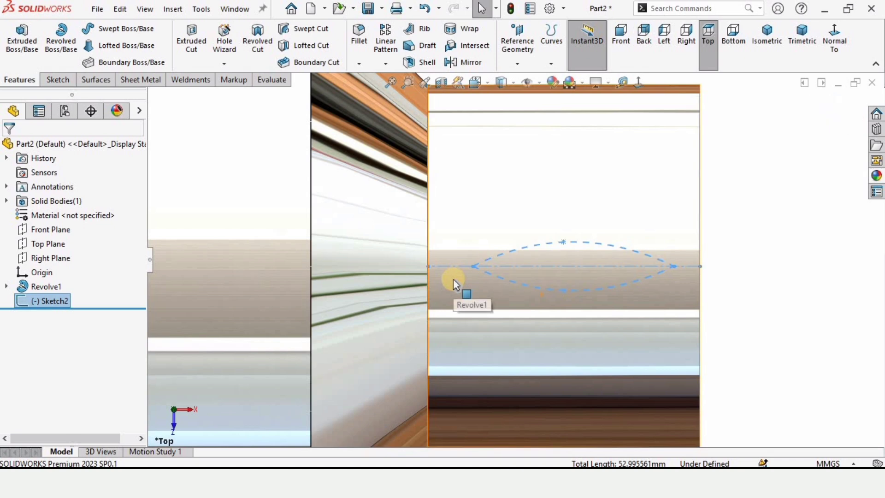
# Step: Create reference plane Plane1 offset 100 mm from the Top Plane
pyautogui.press('f')
pyautogui.press('Escape')
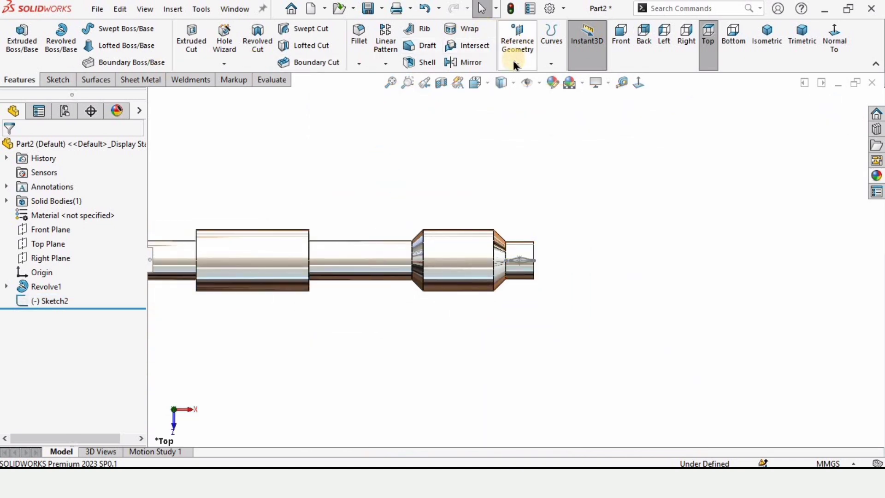
pyautogui.click(514, 63)
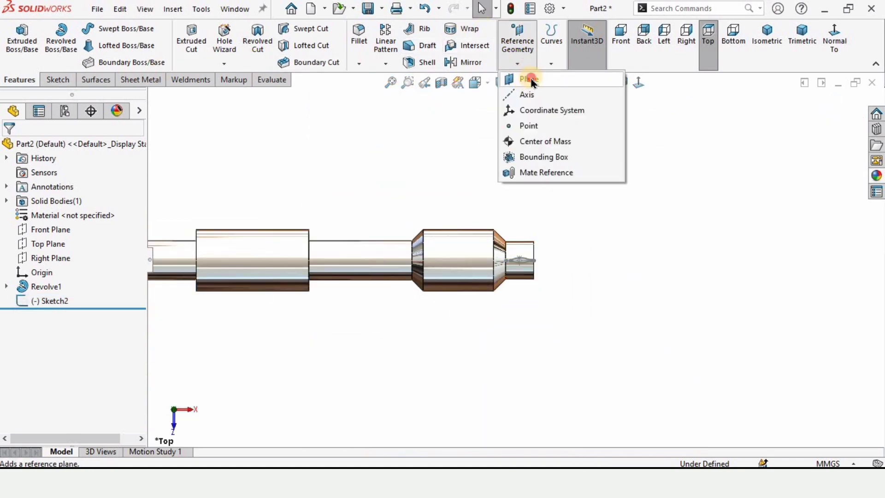
pyautogui.click(529, 80)
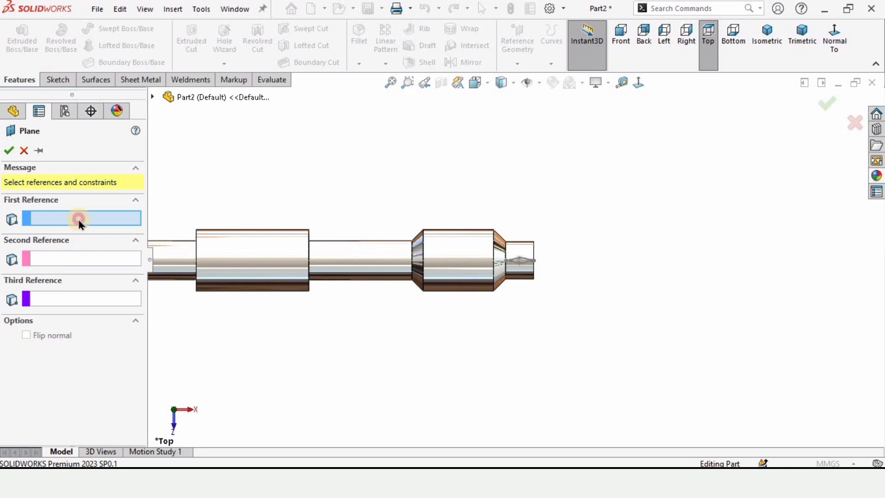
pyautogui.click(154, 97)
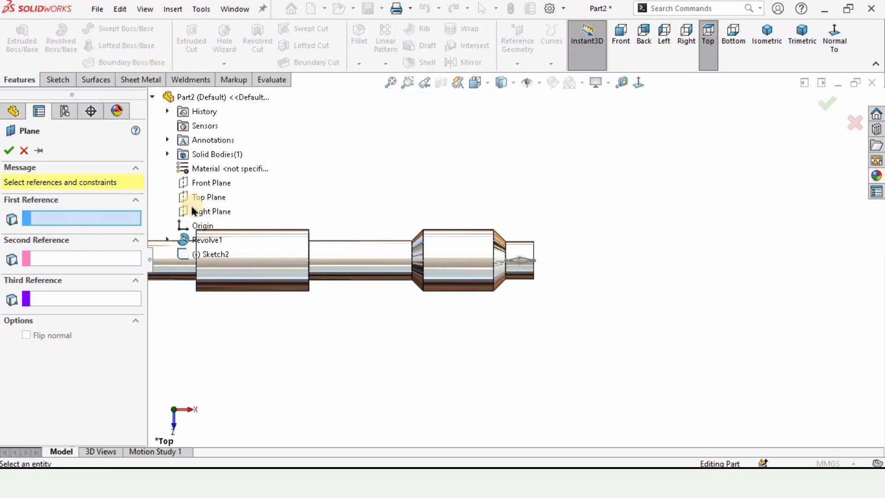
pyautogui.click(203, 198)
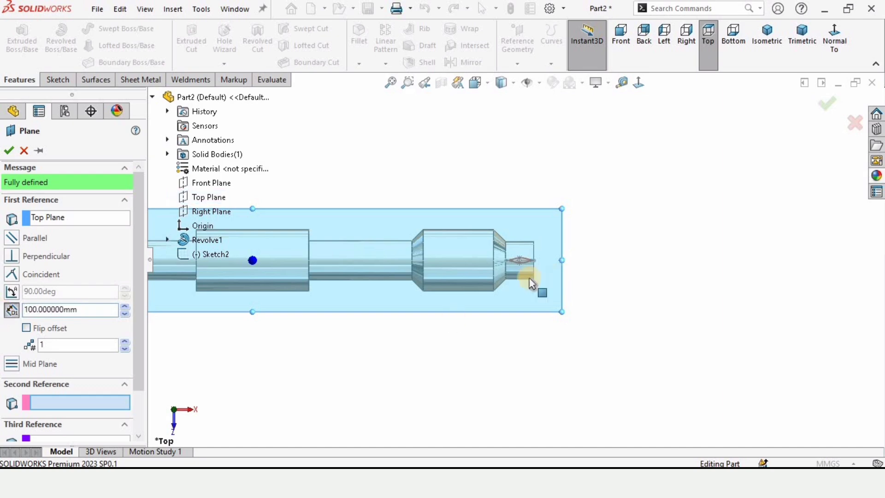
pyautogui.hotkey('ctrl', '7')
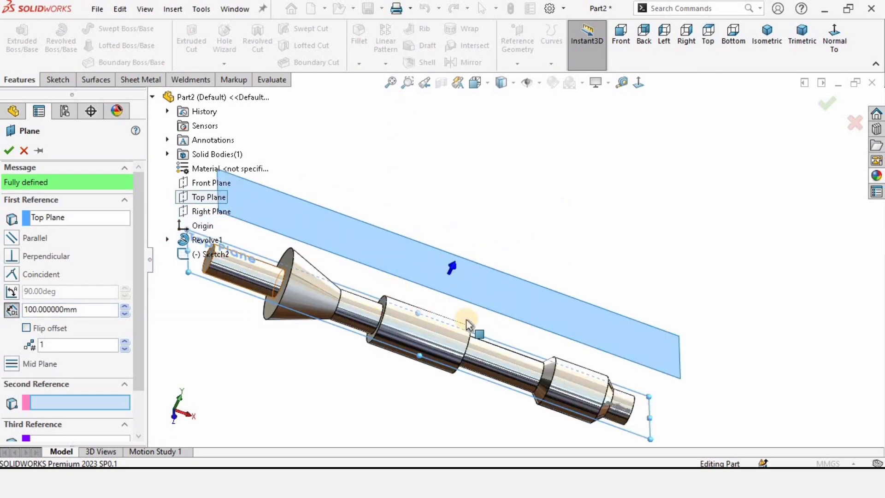
pyautogui.click(8, 151)
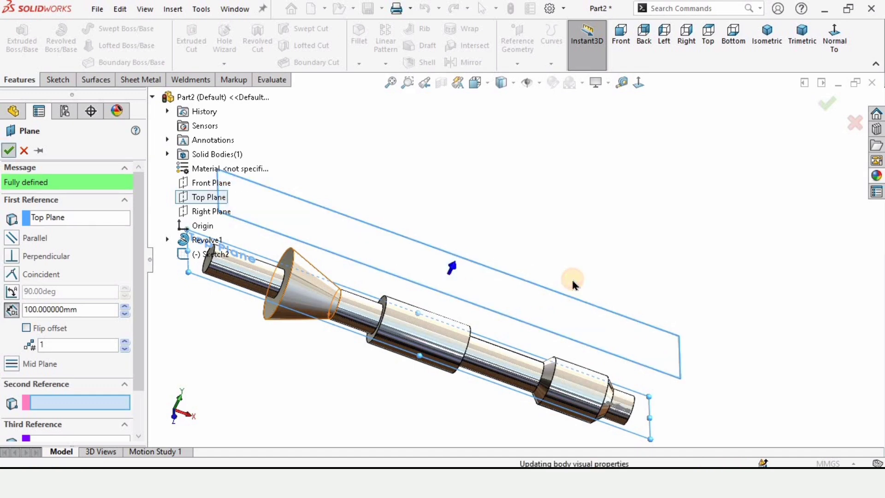
pyautogui.click(510, 290)
# Step: On Plane1, draw two splines forming a closed crescent blade across the lens shape
pyautogui.click(535, 252)
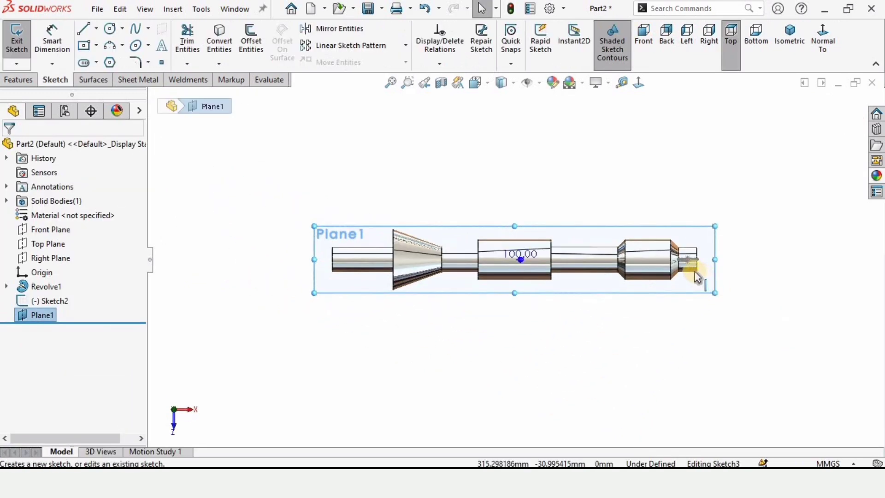
pyautogui.scroll(-8, 682, 263)
pyautogui.scroll(-4, 620, 262)
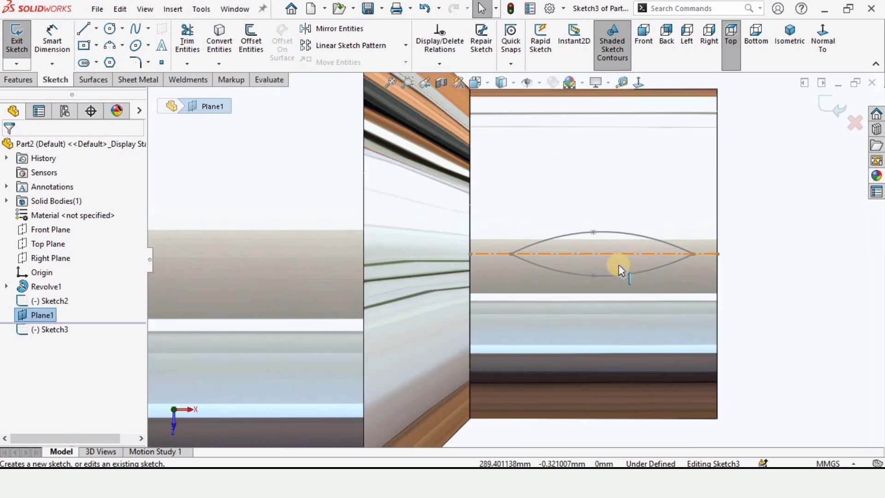
pyautogui.click(136, 30)
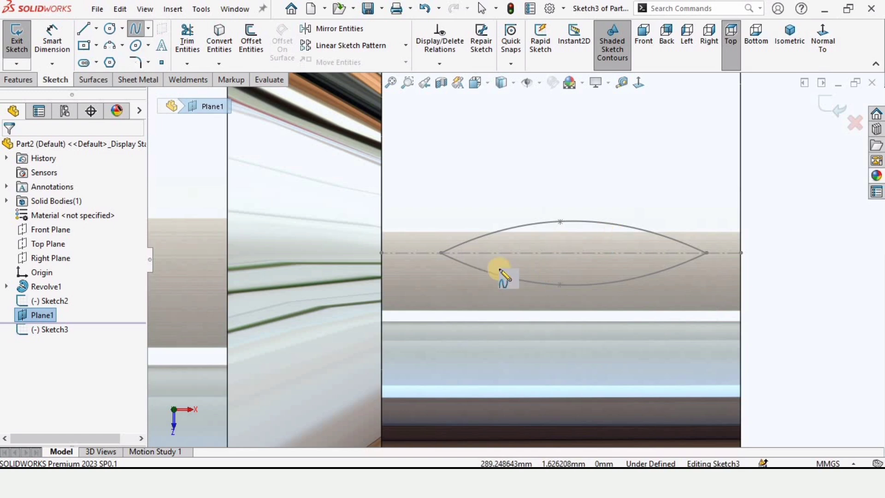
pyautogui.click(530, 154)
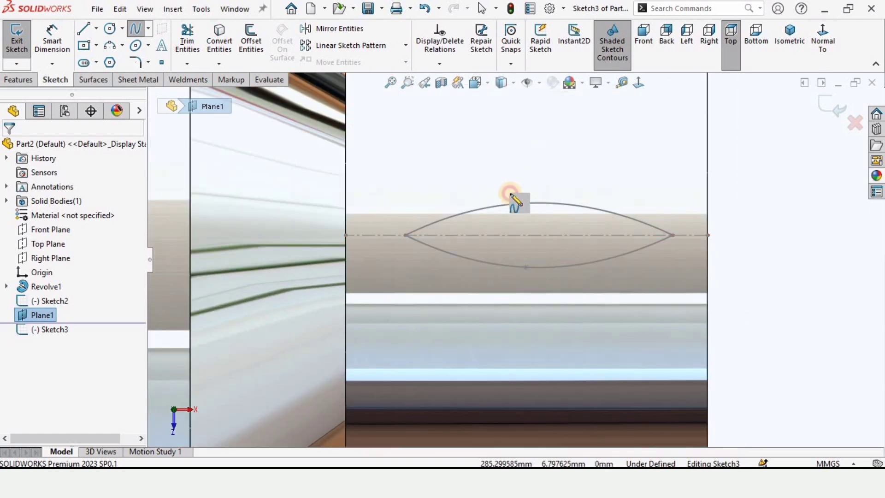
pyautogui.click(504, 235)
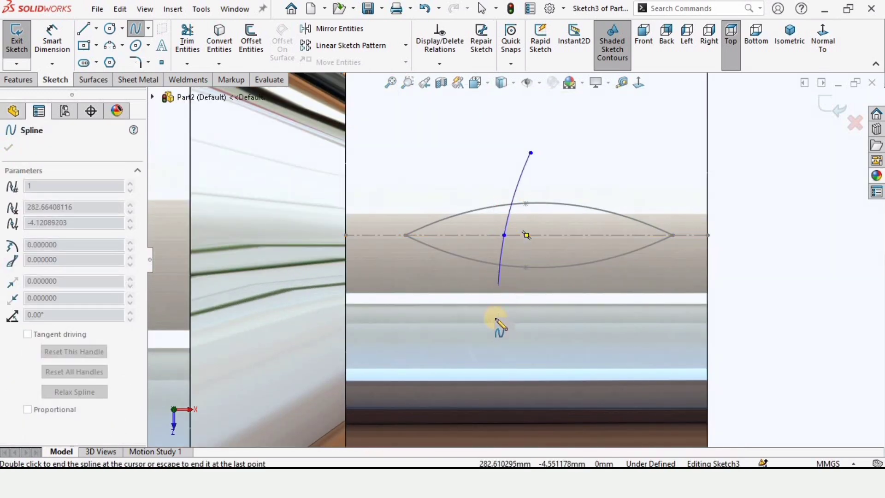
pyautogui.click(501, 328)
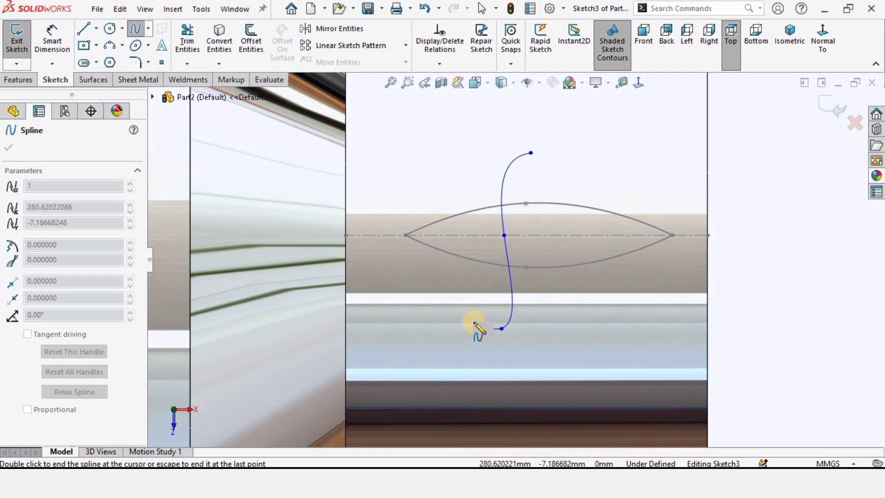
pyautogui.press('Escape')
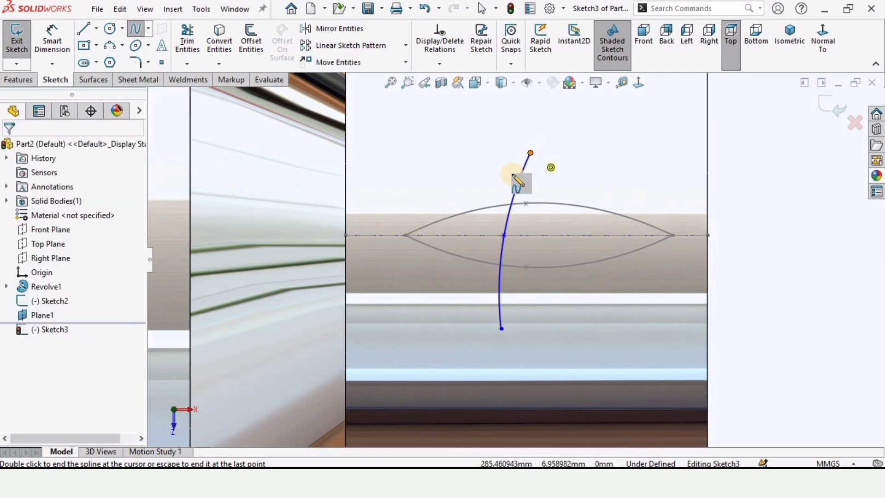
pyautogui.click(518, 184)
pyautogui.moveTo(488, 241); pyautogui.dragTo(477, 246)
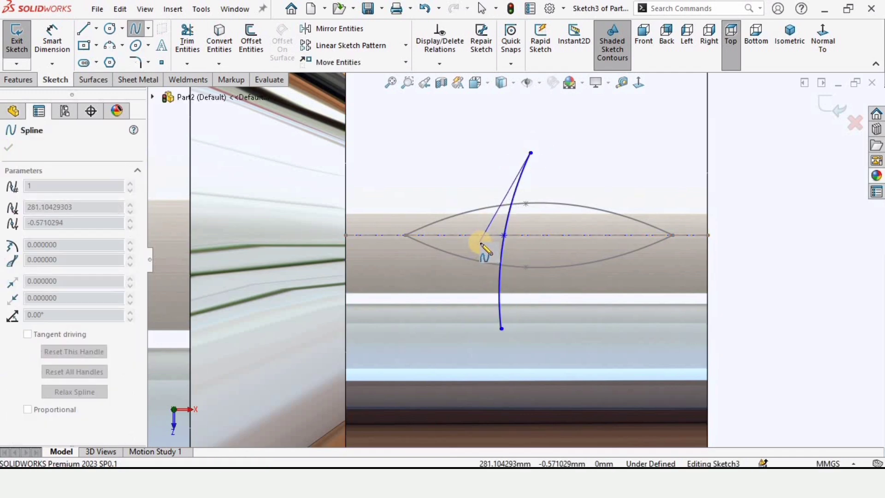
pyautogui.click(481, 243)
pyautogui.doubleClick(502, 329)
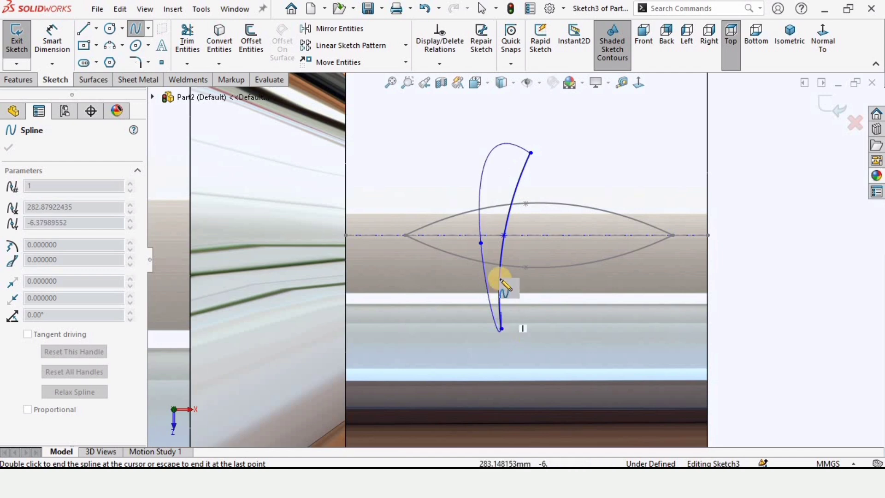
# Step: Adjust the crescent's top and bottom points to refine the blade, then exit the sketch
pyautogui.moveTo(531, 157)
pyautogui.mouseDown()
pyautogui.moveTo(518, 171)
pyautogui.moveTo(526, 162)
pyautogui.mouseUp()
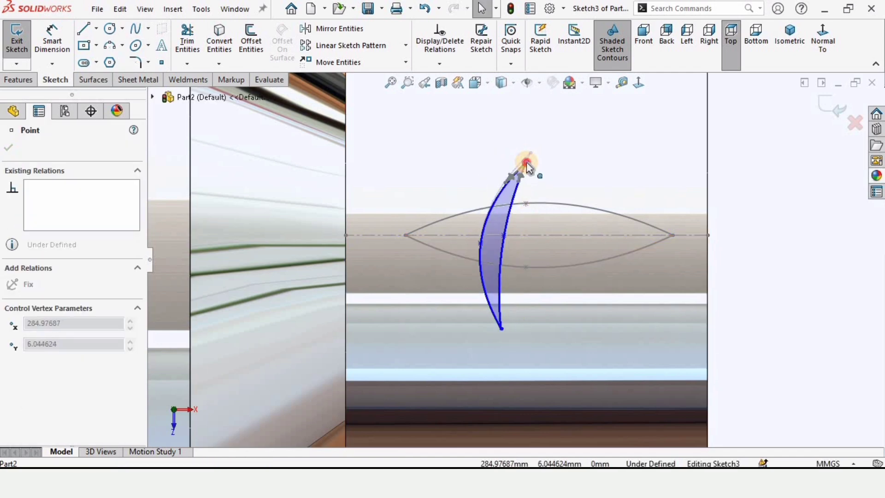
pyautogui.moveTo(501, 328)
pyautogui.mouseDown()
pyautogui.moveTo(503, 346)
pyautogui.moveTo(493, 308)
pyautogui.moveTo(500, 321)
pyautogui.mouseUp()
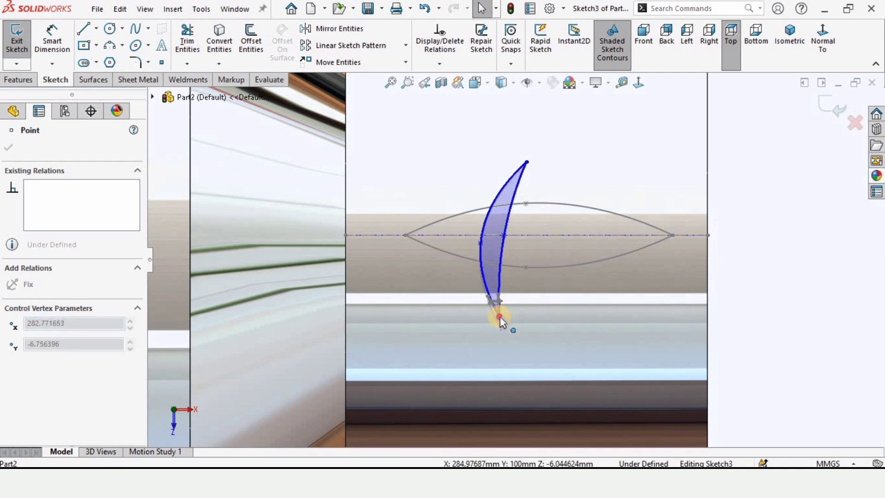
pyautogui.click(711, 207)
pyautogui.scroll(3, 418, 271)
pyautogui.scroll(-1, 394, 258)
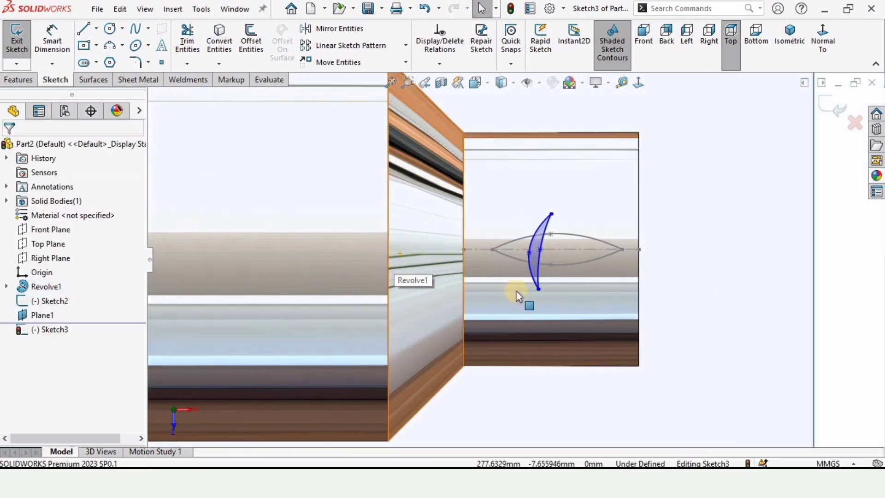
pyautogui.click(538, 290)
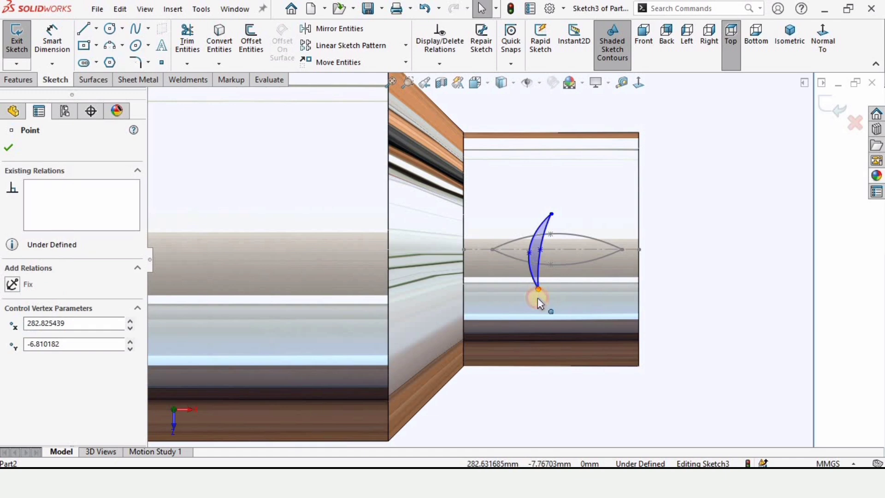
pyautogui.moveTo(538, 299); pyautogui.dragTo(541, 297)
pyautogui.click(853, 256)
pyautogui.scroll(2, 278, 216)
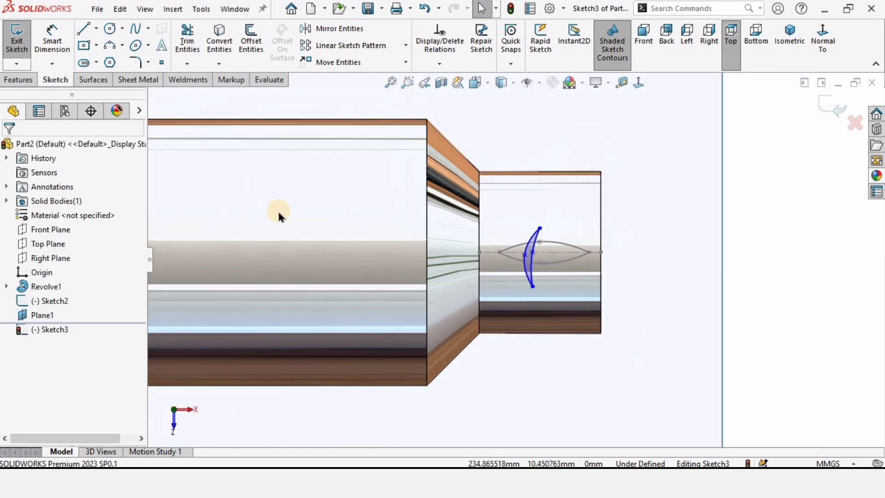
pyautogui.scroll(1, 279, 217)
pyautogui.click(828, 107)
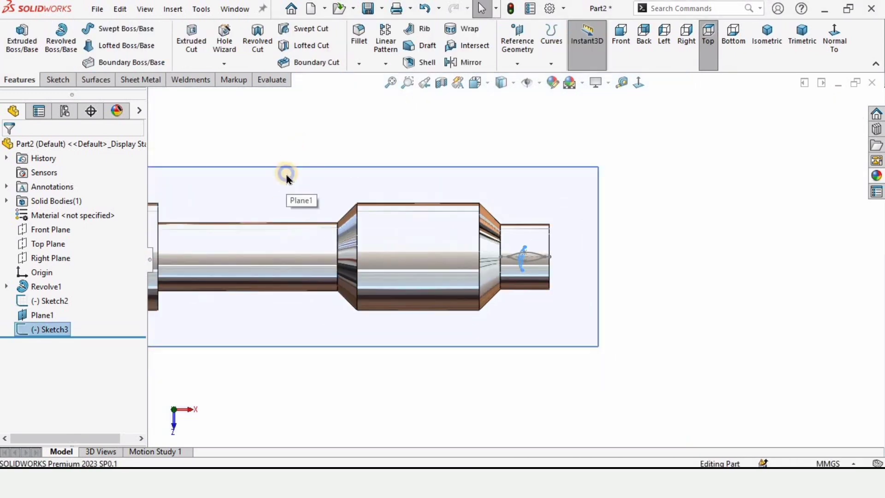
# Step: Hide Plane1 and start a new 3D sketch
pyautogui.rightClick(286, 178)
pyautogui.click(340, 151)
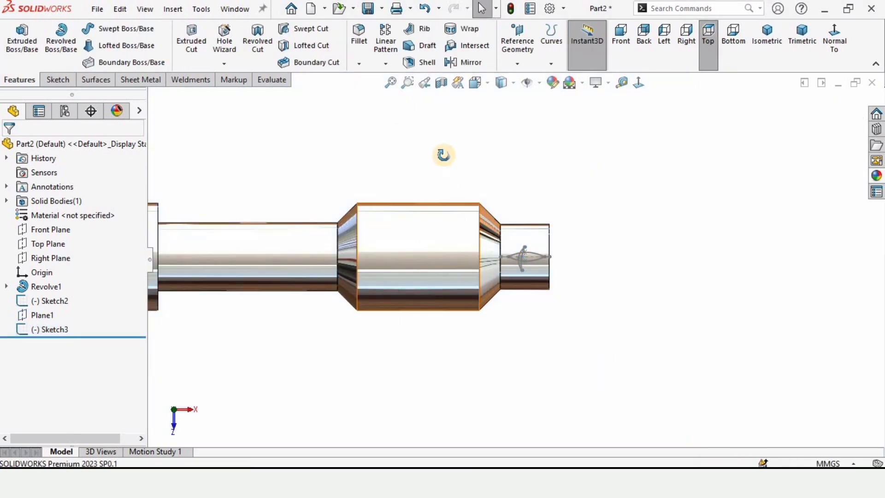
pyautogui.moveTo(443, 154); pyautogui.dragTo(297, 203, button='middle')
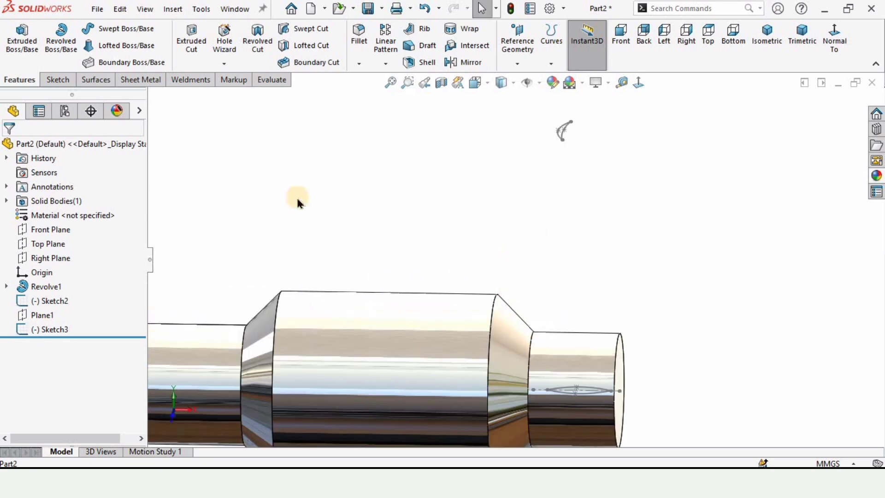
pyautogui.click(55, 81)
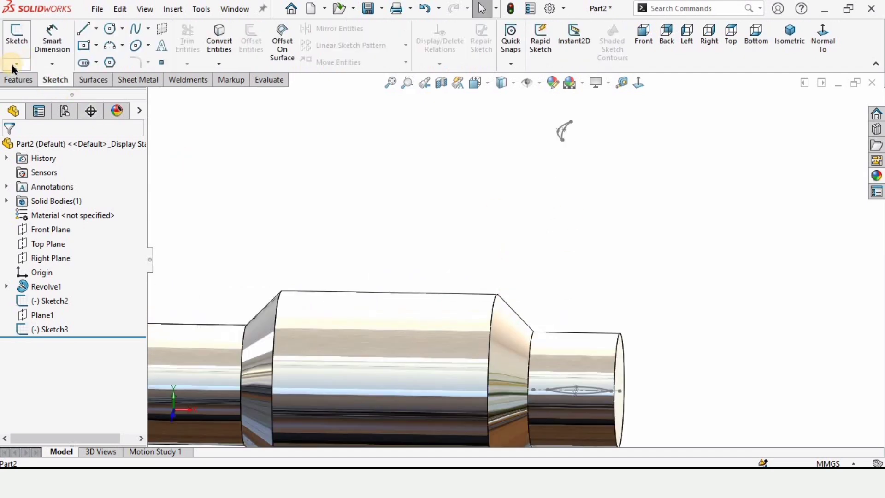
pyautogui.click(14, 64)
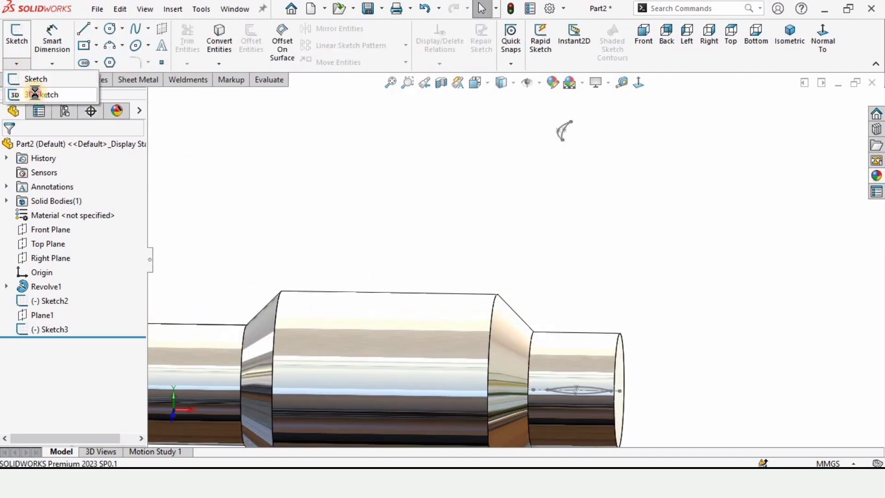
pyautogui.click(35, 94)
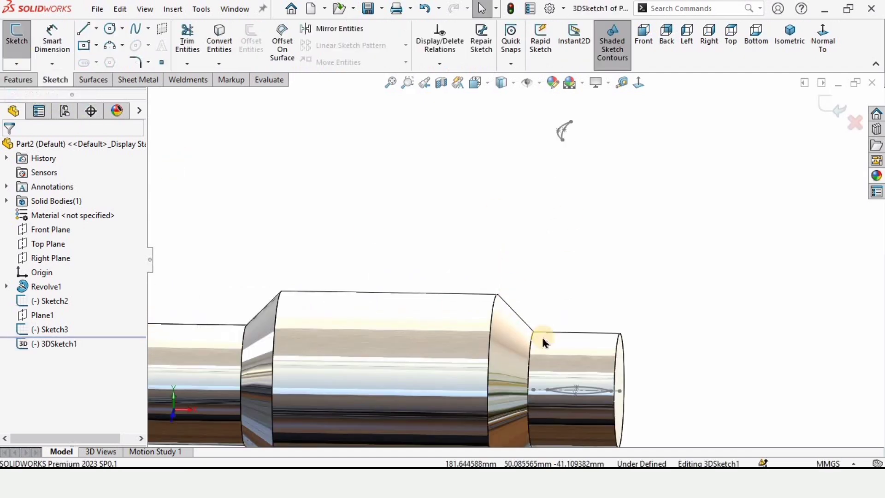
# Step: Draw the first spline guide curve from the upper profile down to a blade tip
pyautogui.click(134, 30)
pyautogui.moveTo(443, 343)
pyautogui.mouseDown(button='middle')
pyautogui.moveTo(451, 309)
pyautogui.moveTo(389, 309)
pyautogui.moveTo(548, 410)
pyautogui.moveTo(525, 221)
pyautogui.moveTo(535, 253)
pyautogui.mouseUp(button='middle')
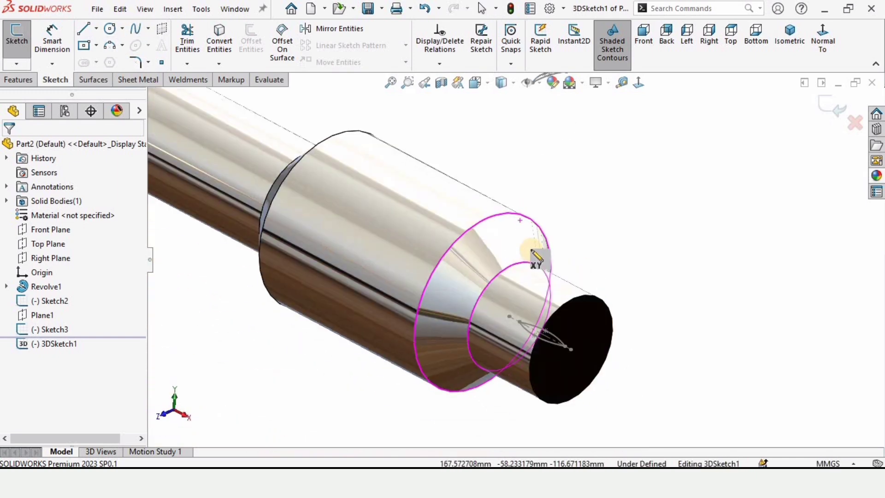
pyautogui.scroll(2, 535, 253)
pyautogui.click(526, 136)
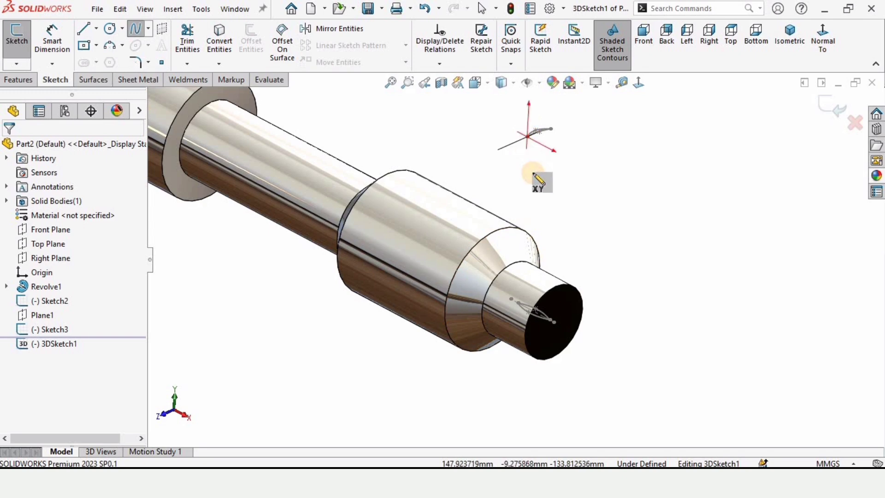
pyautogui.scroll(-2, 520, 301)
pyautogui.doubleClick(519, 292)
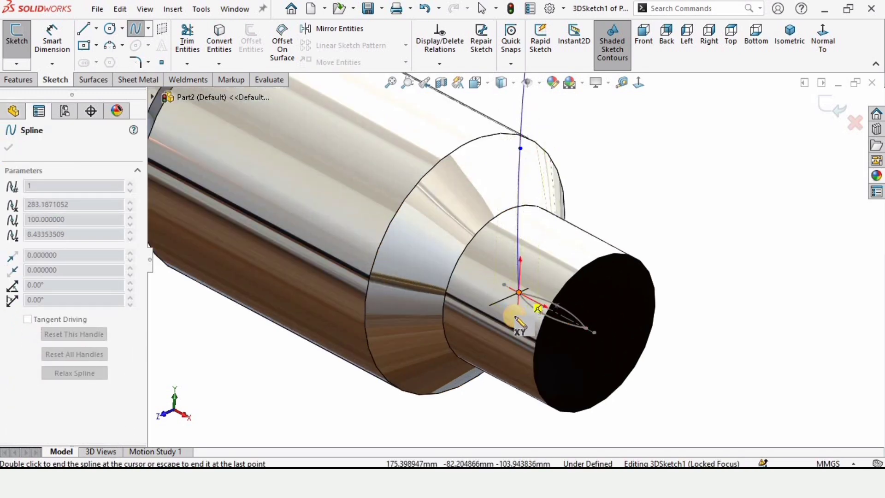
pyautogui.press('Escape')
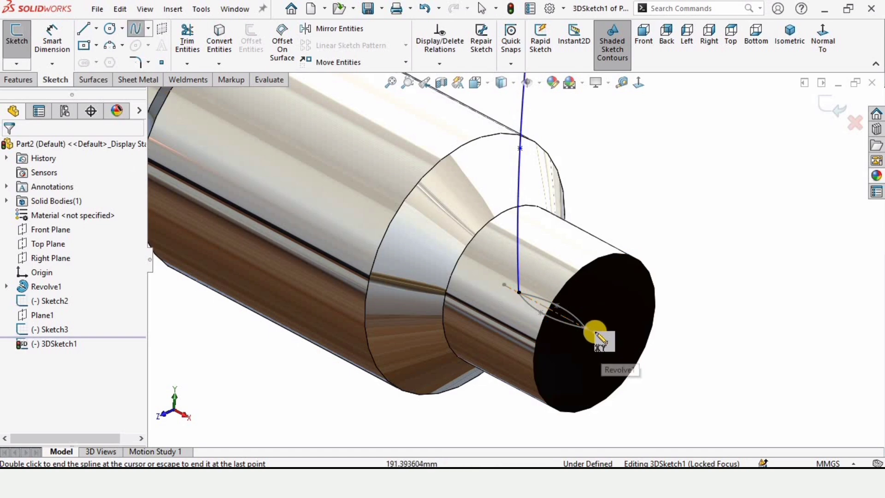
# Step: Draw the second guide curve from the upper profile's other end to the blade's other tip
pyautogui.scroll(3, 559, 164)
pyautogui.scroll(-2, 559, 162)
pyautogui.click(507, 136)
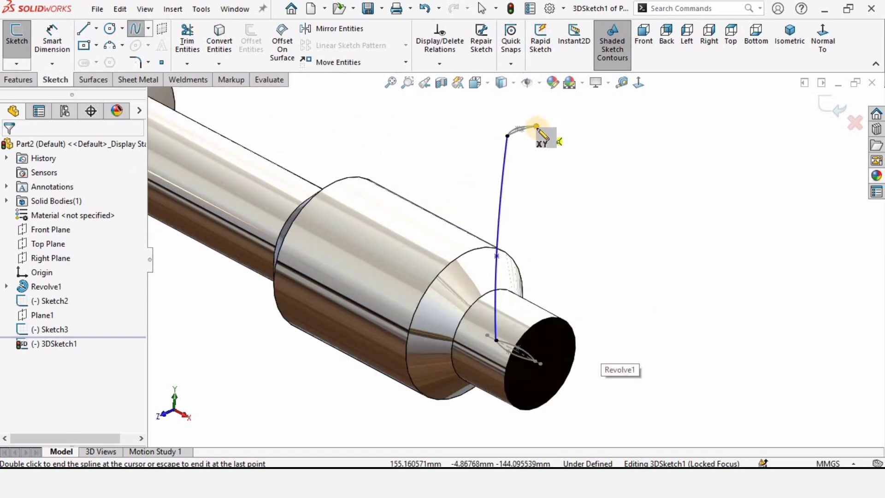
pyautogui.click(536, 127)
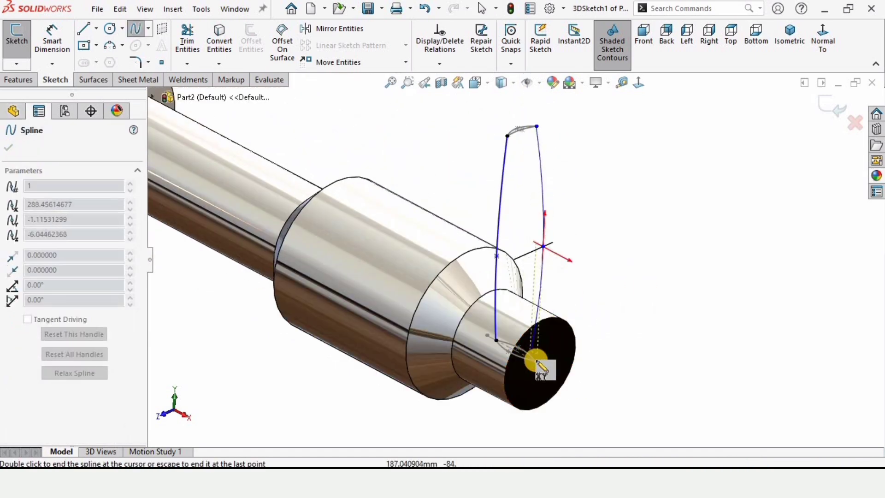
pyautogui.scroll(-4, 523, 323)
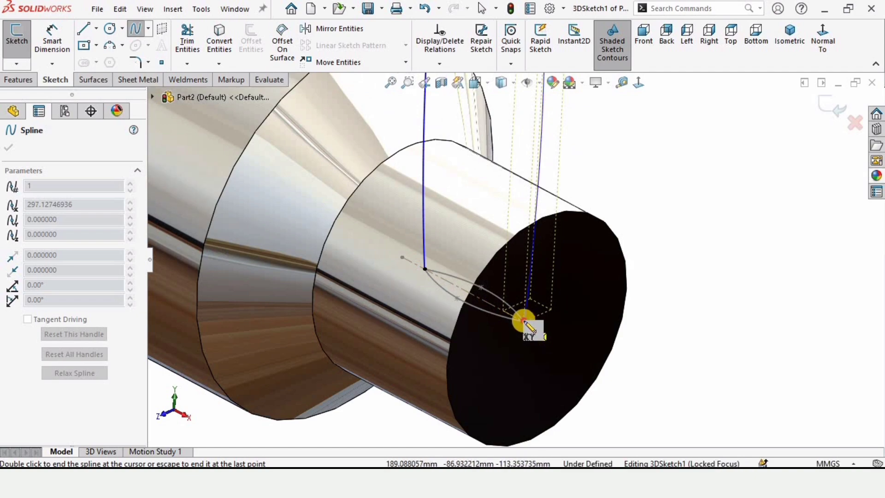
pyautogui.click(521, 322)
pyautogui.press('Escape')
pyautogui.scroll(4, 476, 148)
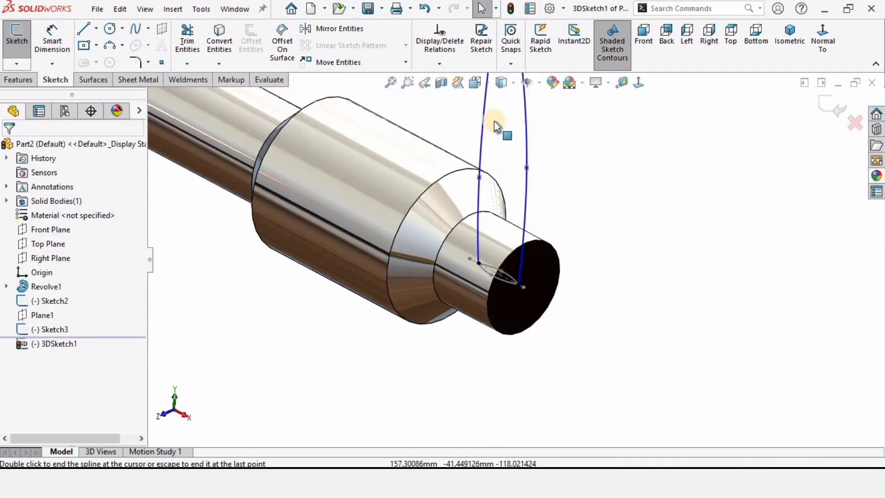
pyautogui.moveTo(495, 127)
pyautogui.mouseDown(button='middle')
pyautogui.moveTo(509, 174)
pyautogui.moveTo(475, 329)
pyautogui.moveTo(493, 306)
pyautogui.moveTo(451, 289)
pyautogui.mouseUp(button='middle')
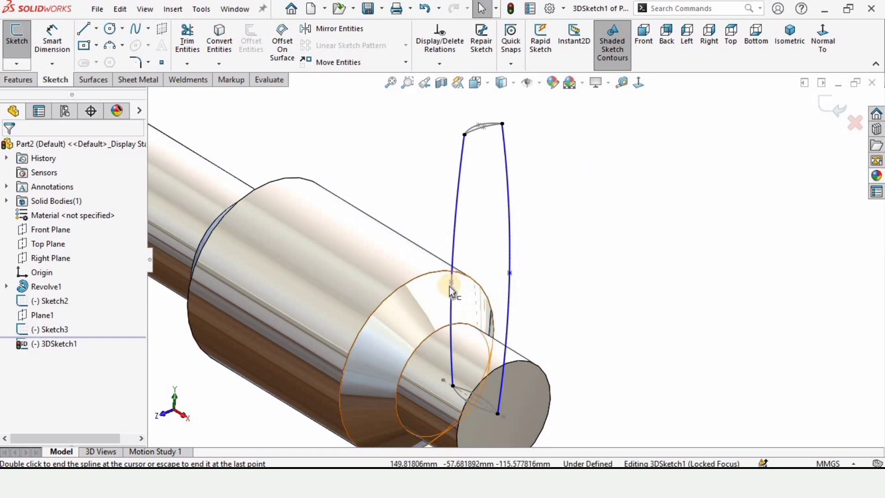
# Step: Drag the midpoints of the left and right side splines in 3DSketch1 into smooth curves
pyautogui.click(449, 284)
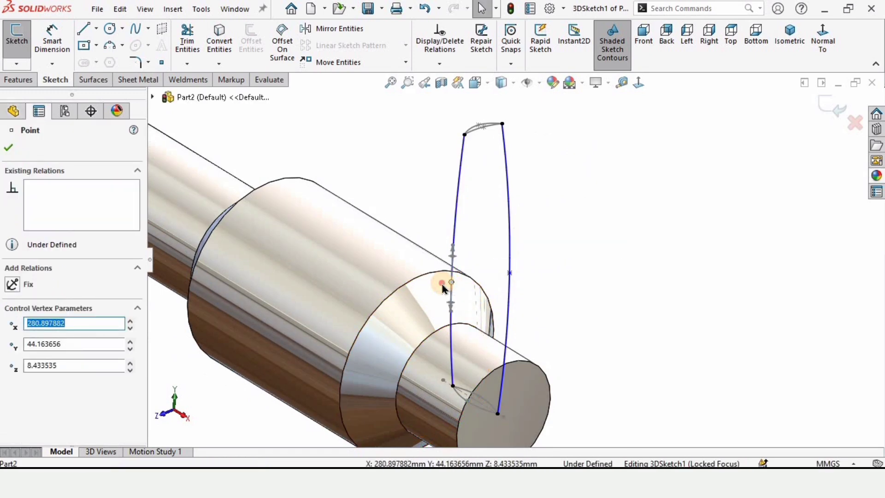
pyautogui.moveTo(433, 287); pyautogui.dragTo(449, 289)
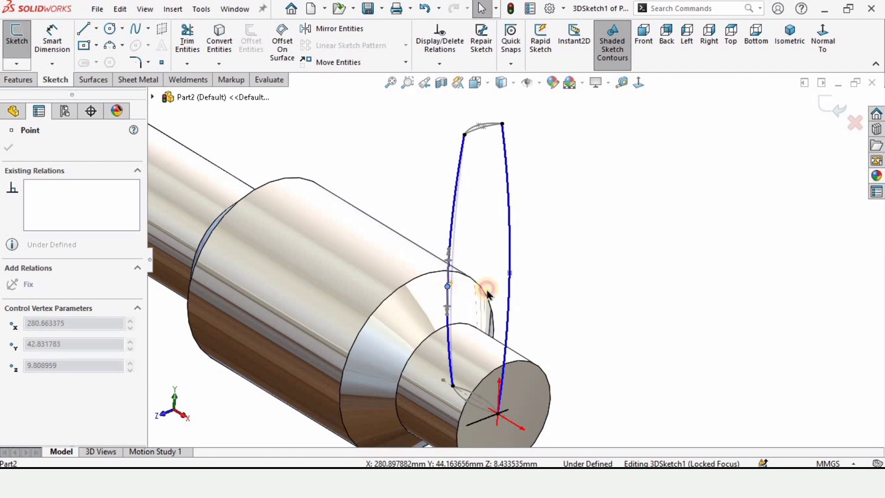
pyautogui.click(520, 293)
pyautogui.click(509, 272)
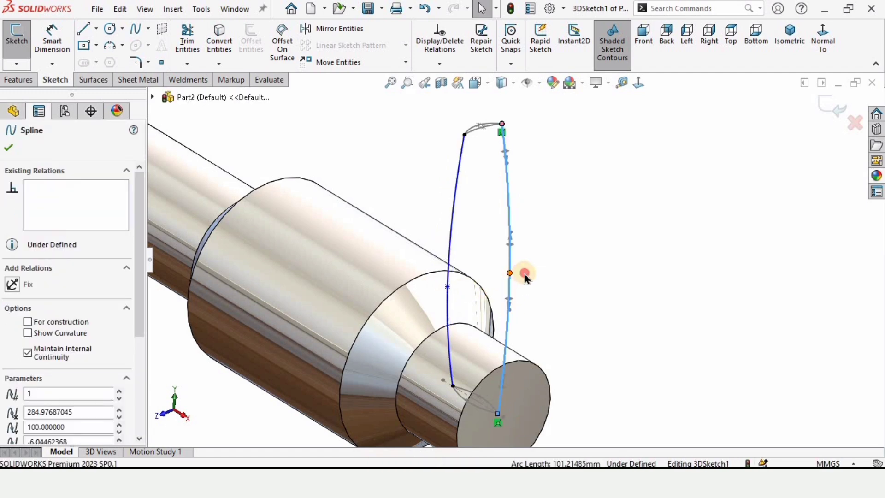
pyautogui.click(510, 273)
pyautogui.moveTo(511, 273); pyautogui.dragTo(514, 276)
pyautogui.click(447, 308)
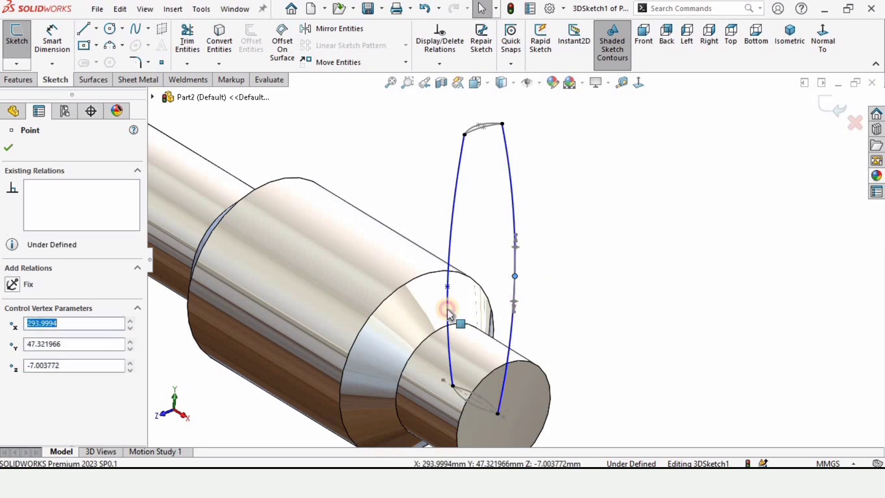
pyautogui.moveTo(485, 300); pyautogui.dragTo(474, 203, button='middle')
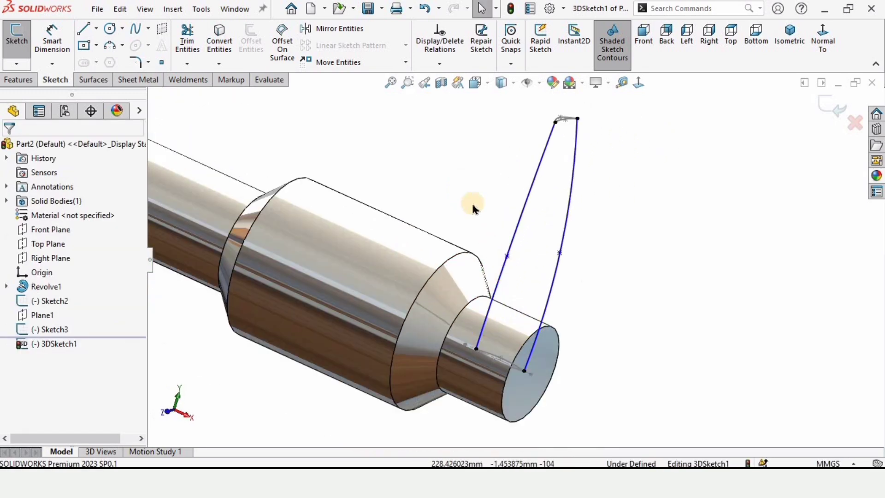
pyautogui.click(17, 80)
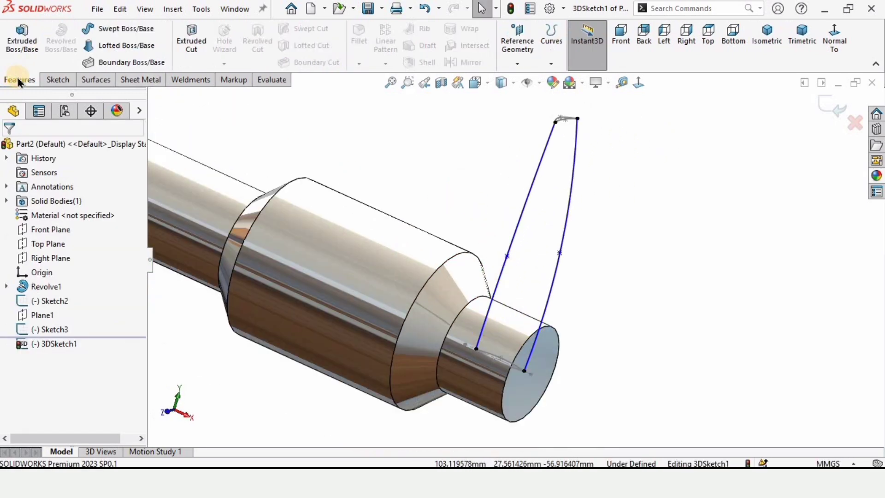
# Step: Start a lofted boss with top arc Sketch3 and base Sketch2 as profiles
pyautogui.click(129, 49)
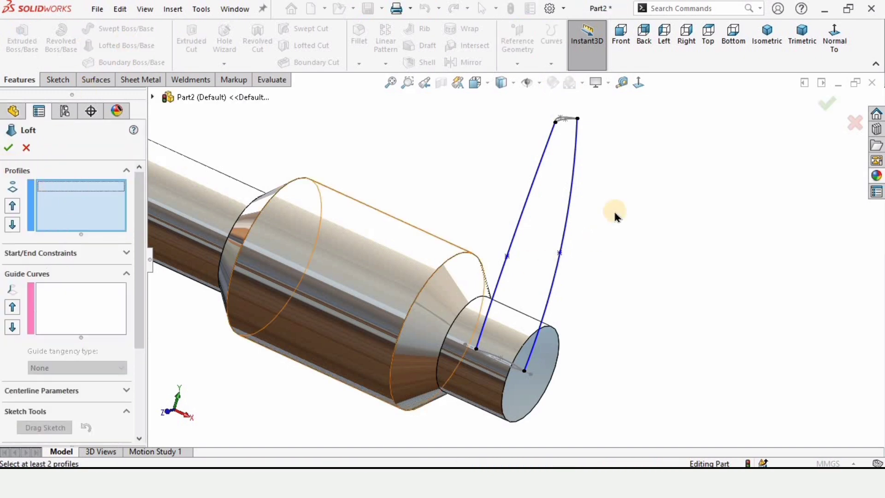
pyautogui.scroll(-5, 563, 122)
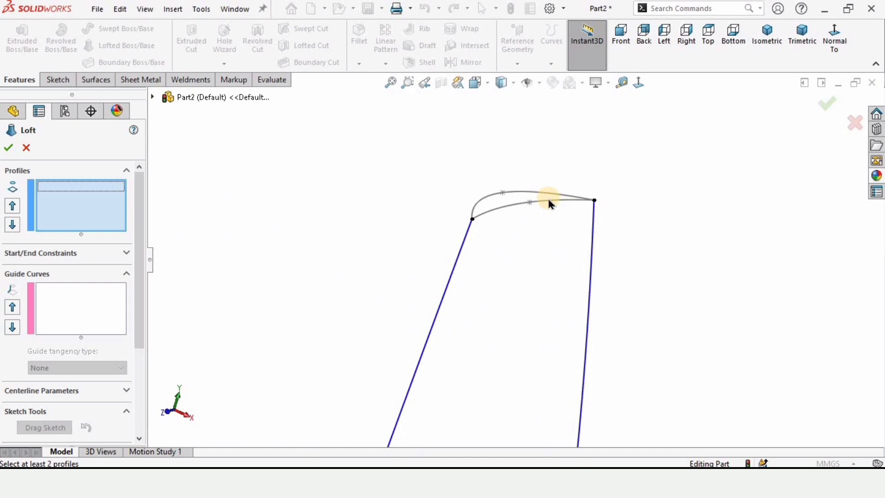
pyautogui.click(548, 202)
pyautogui.scroll(5, 467, 394)
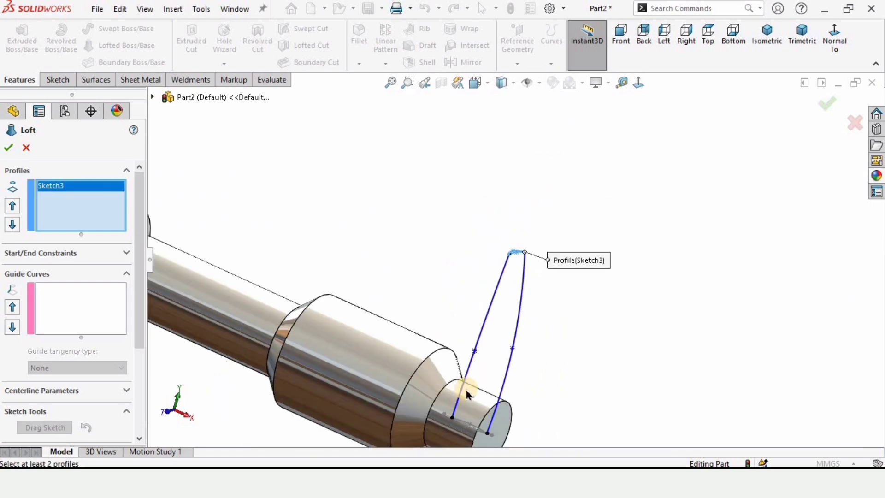
pyautogui.scroll(-6, 467, 394)
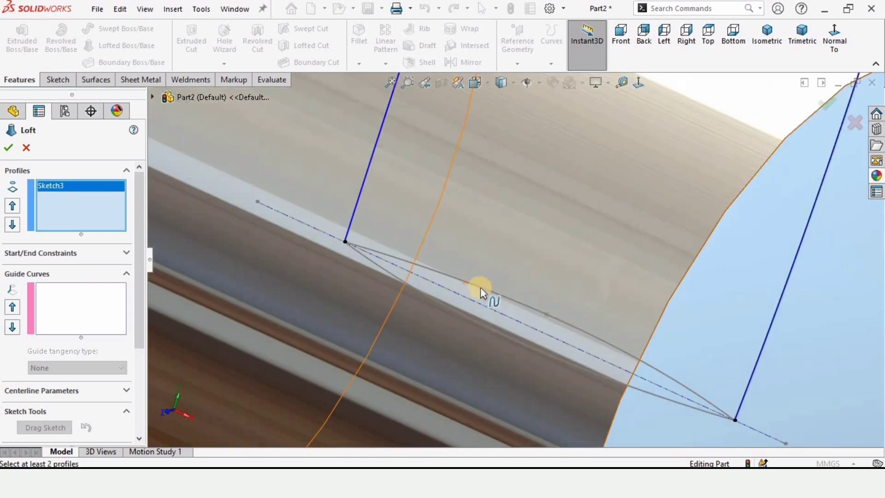
pyautogui.click(480, 286)
pyautogui.scroll(5, 480, 286)
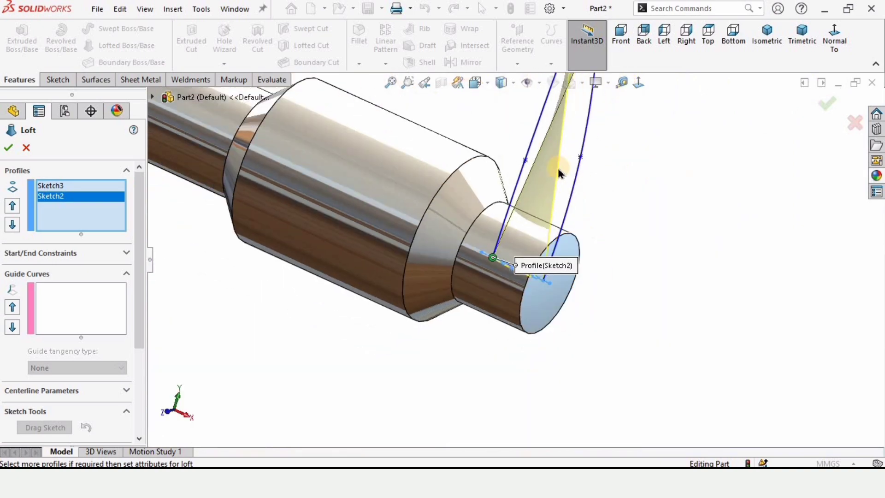
pyautogui.scroll(3, 558, 173)
pyautogui.scroll(-2, 383, 180)
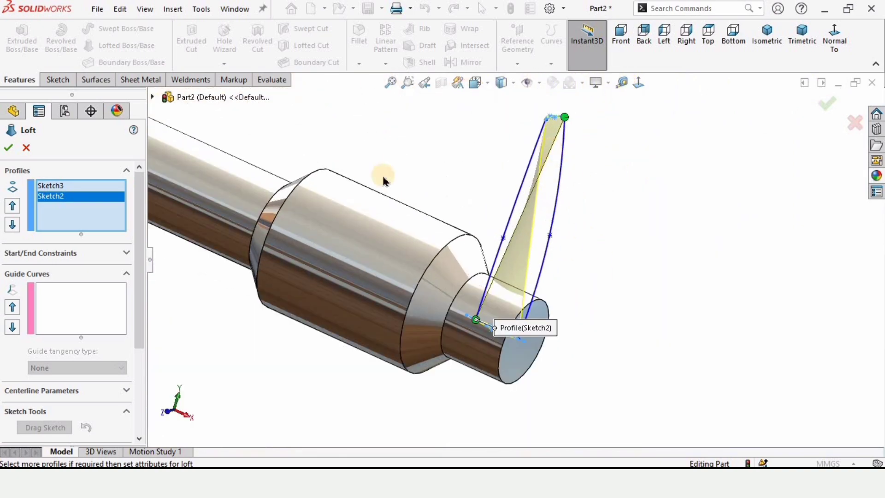
# Step: Add both side splines as guide curves and complete the twisted blade Loft1
pyautogui.click(75, 305)
pyautogui.scroll(-4, 480, 217)
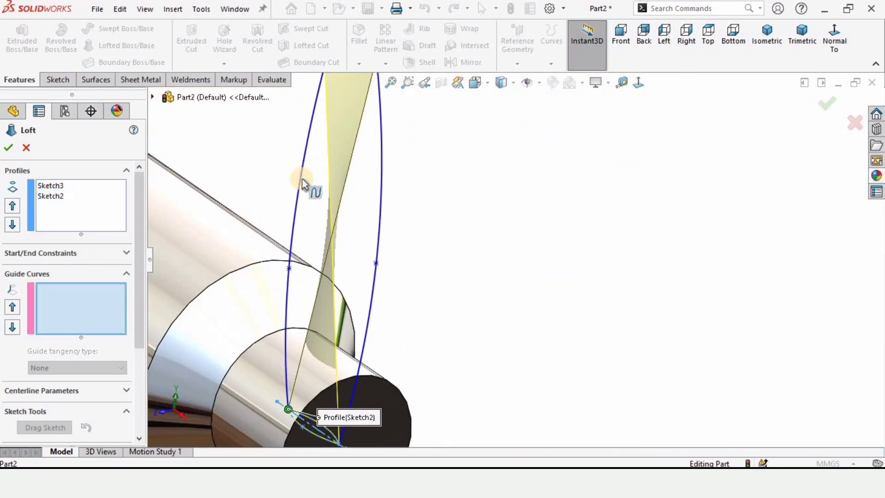
pyautogui.click(305, 169)
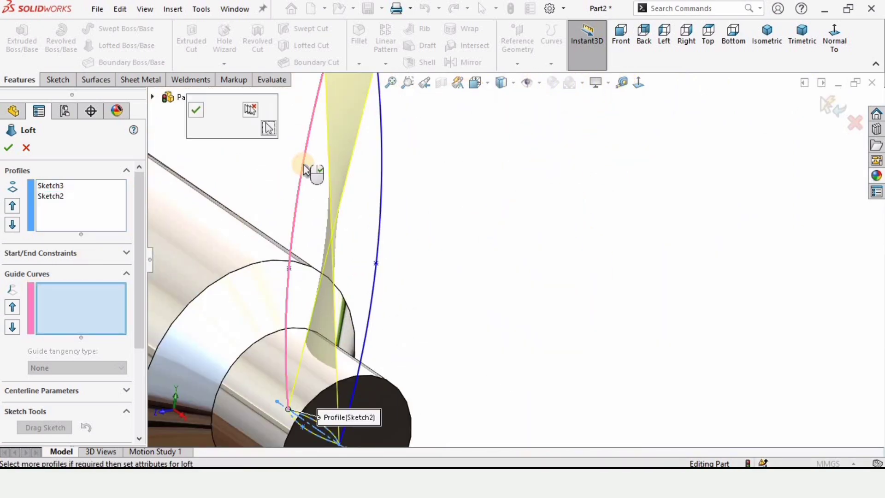
pyautogui.click(195, 111)
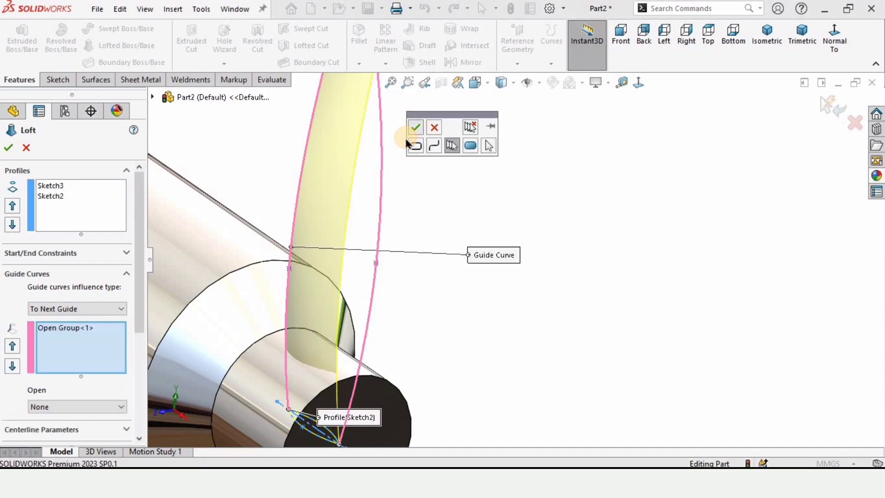
pyautogui.click(415, 128)
pyautogui.click(9, 149)
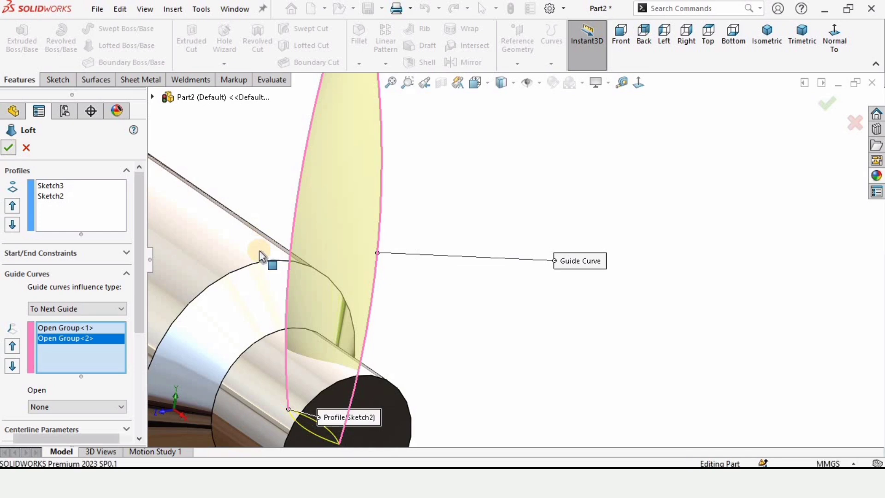
pyautogui.scroll(3, 318, 180)
pyautogui.click(398, 193)
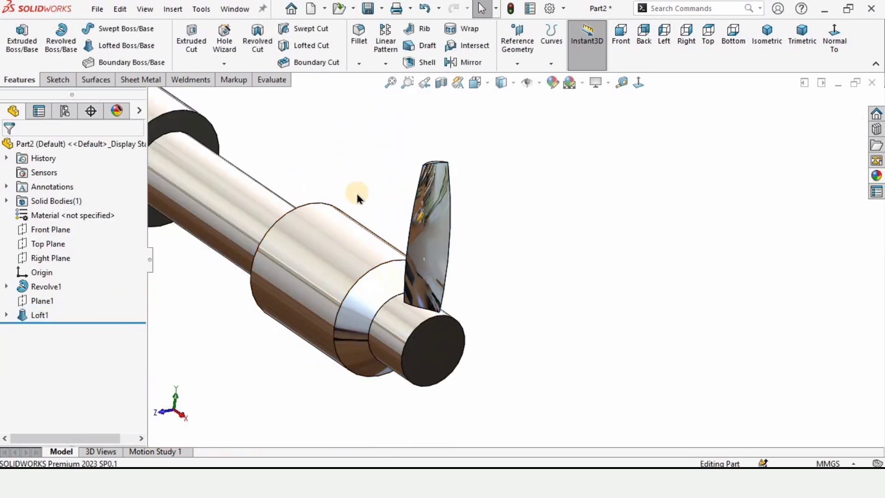
pyautogui.moveTo(357, 198); pyautogui.dragTo(636, 275, button='middle')
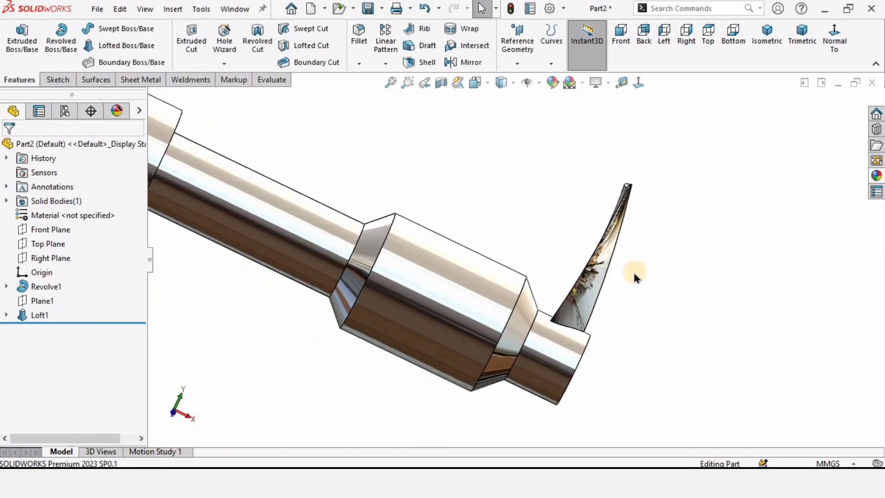
pyautogui.scroll(-2, 635, 277)
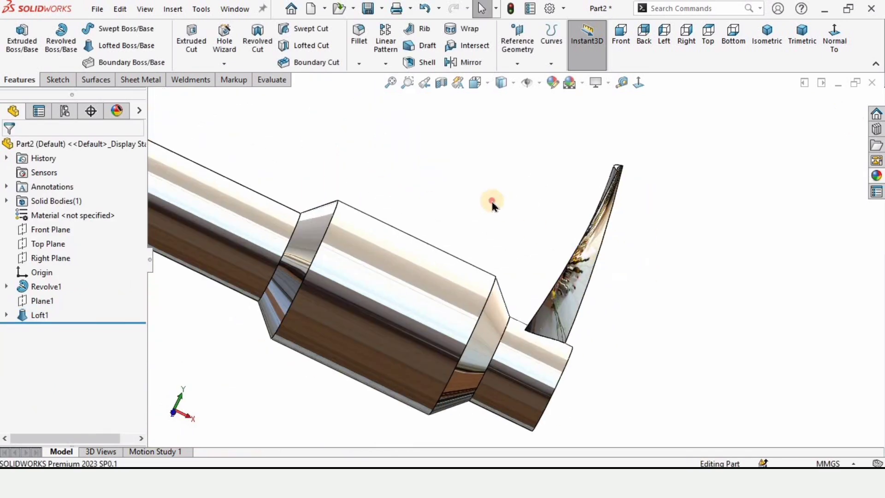
pyautogui.click(385, 63)
# Step: Circular-pattern Loft1 around the shaft end's circular edge: 25 instances, equal spacing, 360°
pyautogui.click(423, 95)
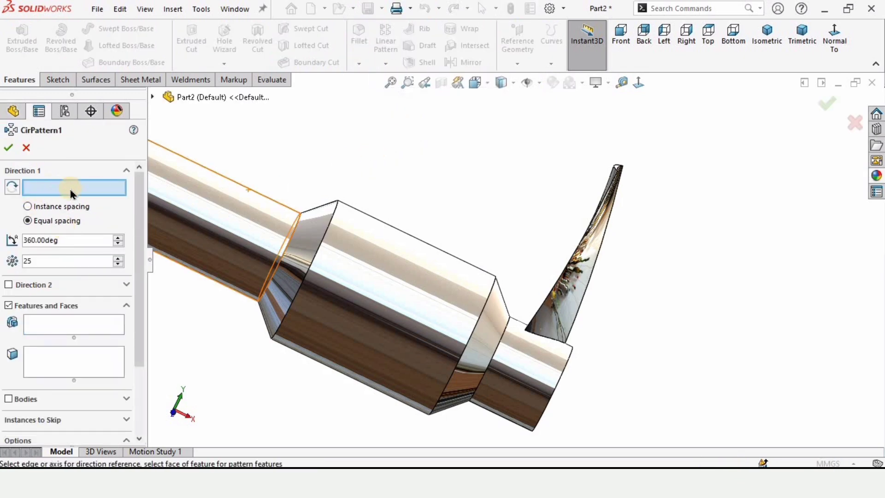
pyautogui.scroll(-4, 572, 348)
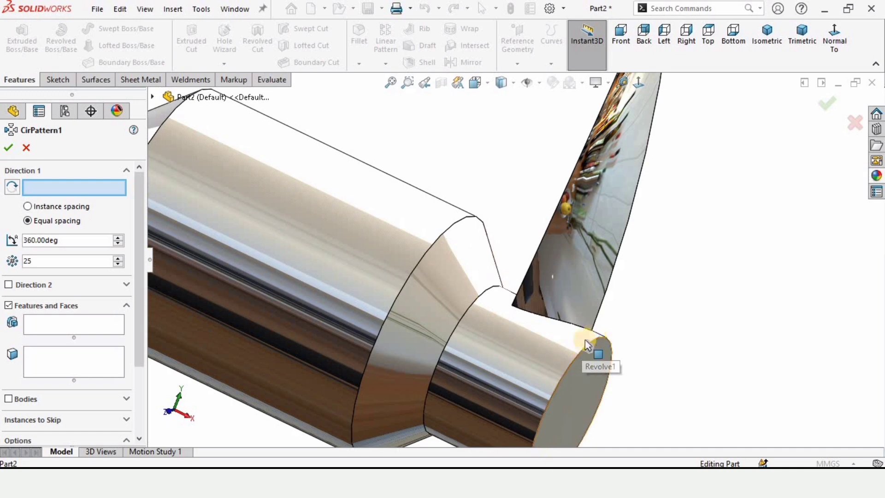
pyautogui.click(585, 354)
pyautogui.scroll(3, 565, 381)
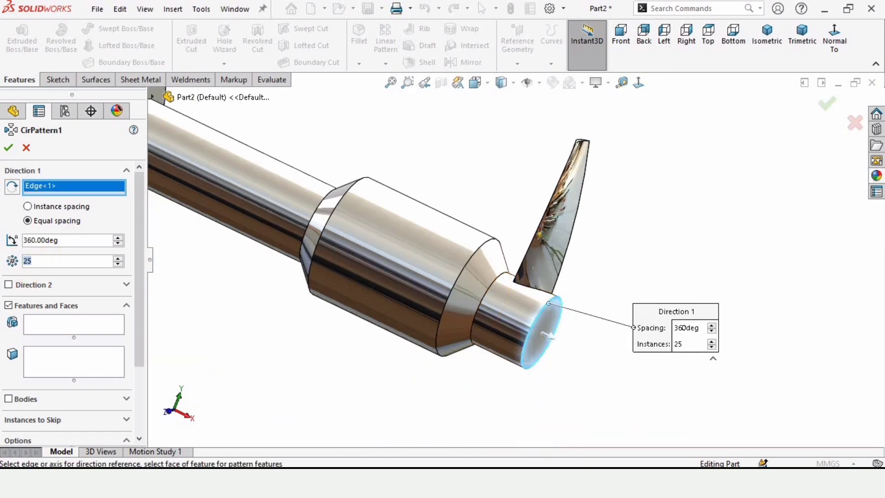
pyautogui.click(28, 220)
pyautogui.click(100, 331)
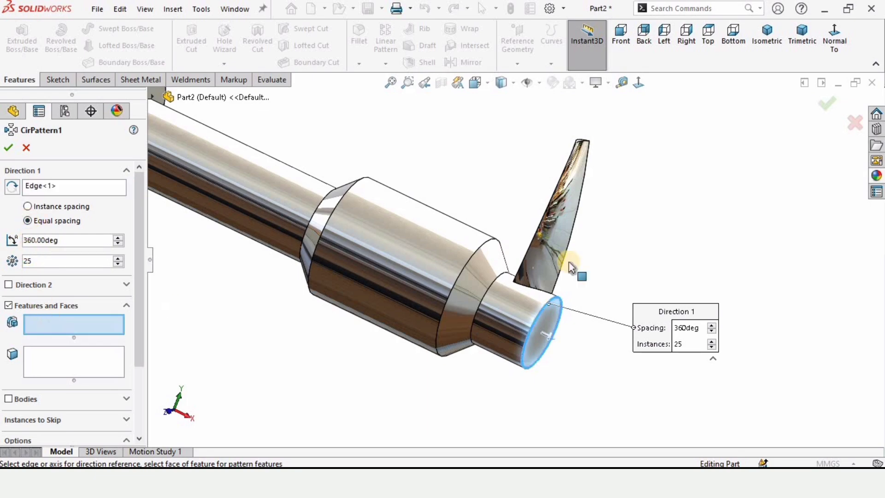
pyautogui.scroll(-3, 567, 272)
pyautogui.click(528, 323)
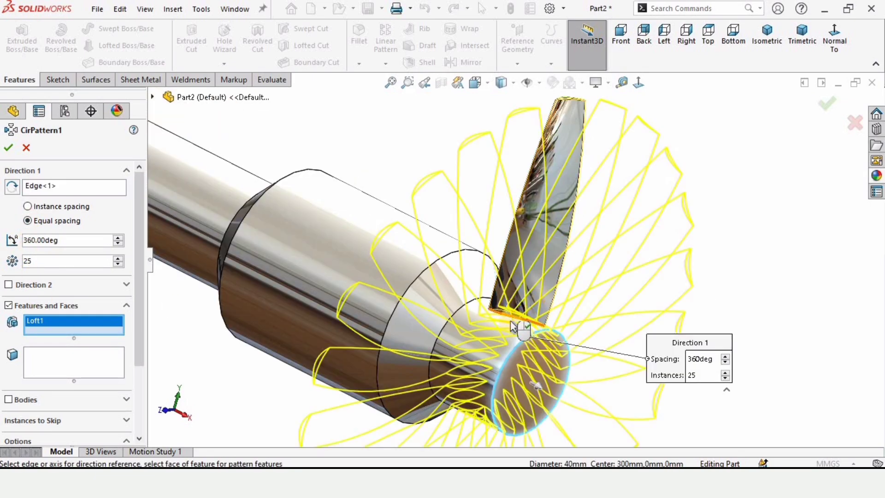
pyautogui.moveTo(527, 323); pyautogui.dragTo(484, 313, button='middle')
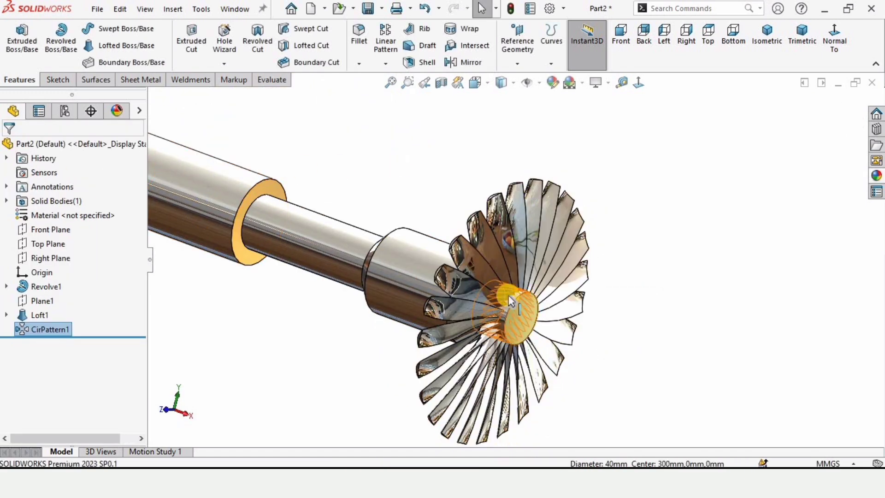
pyautogui.scroll(3, 384, 253)
pyautogui.moveTo(385, 253); pyautogui.dragTo(425, 258, button='middle')
pyautogui.scroll(-2, 425, 253)
pyautogui.scroll(2, 425, 253)
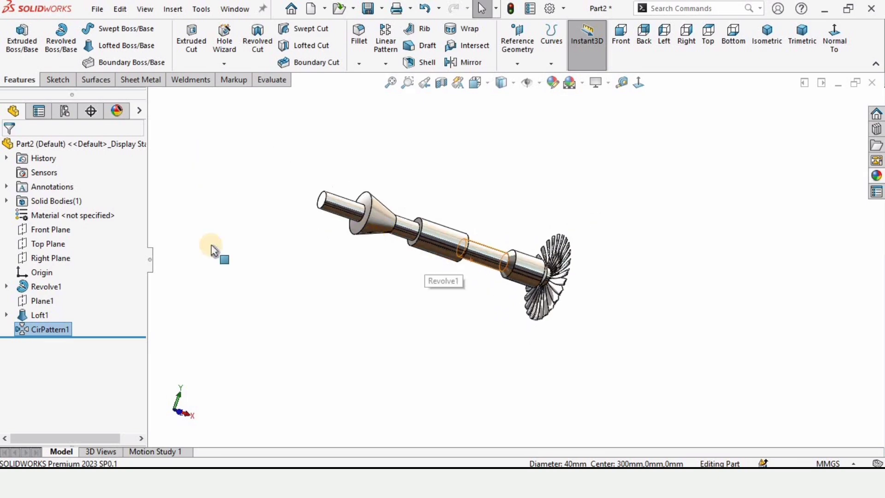
pyautogui.moveTo(146, 213); pyautogui.dragTo(119, 214)
pyautogui.moveTo(397, 156); pyautogui.dragTo(644, 254, button='middle')
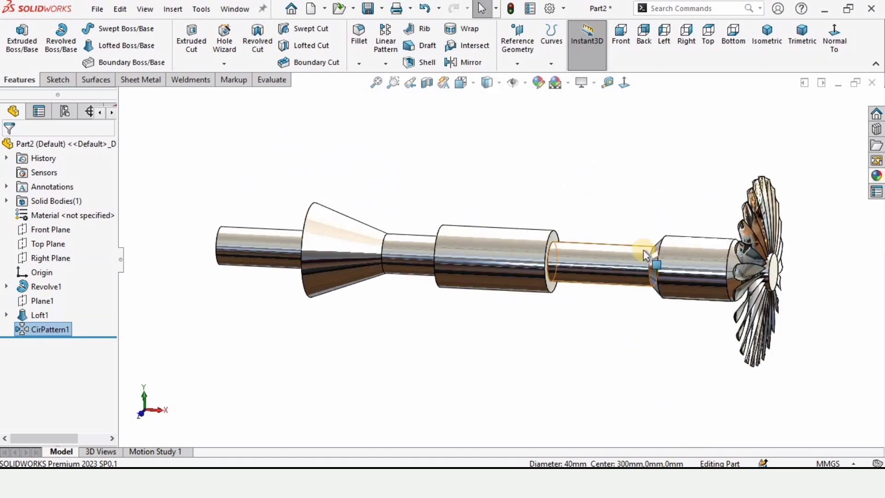